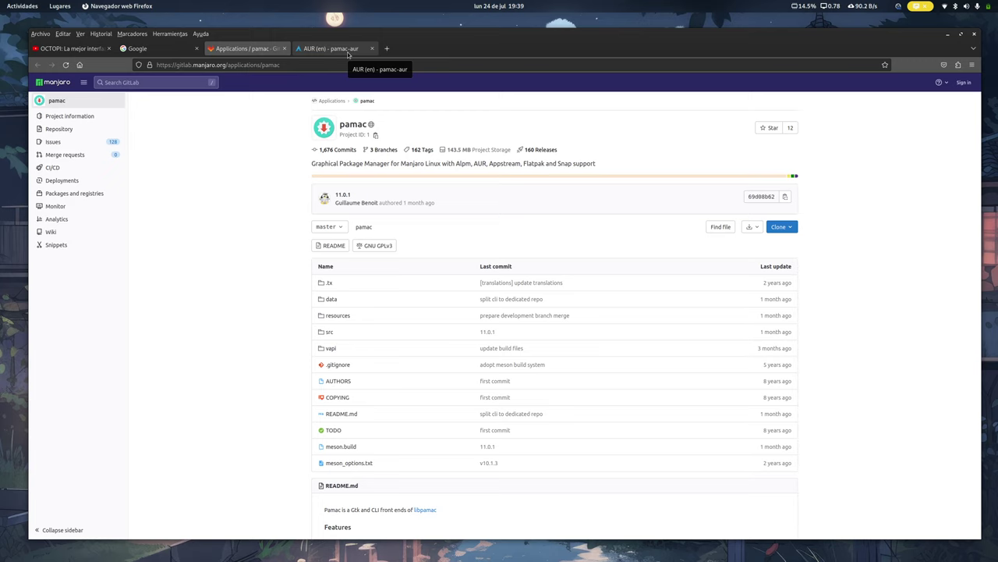
# View the pamac-aur package page on the AUR, and write yay -S pamac-aur --noconfirm at the terminal prompt without running it
pyautogui.click(316, 49)
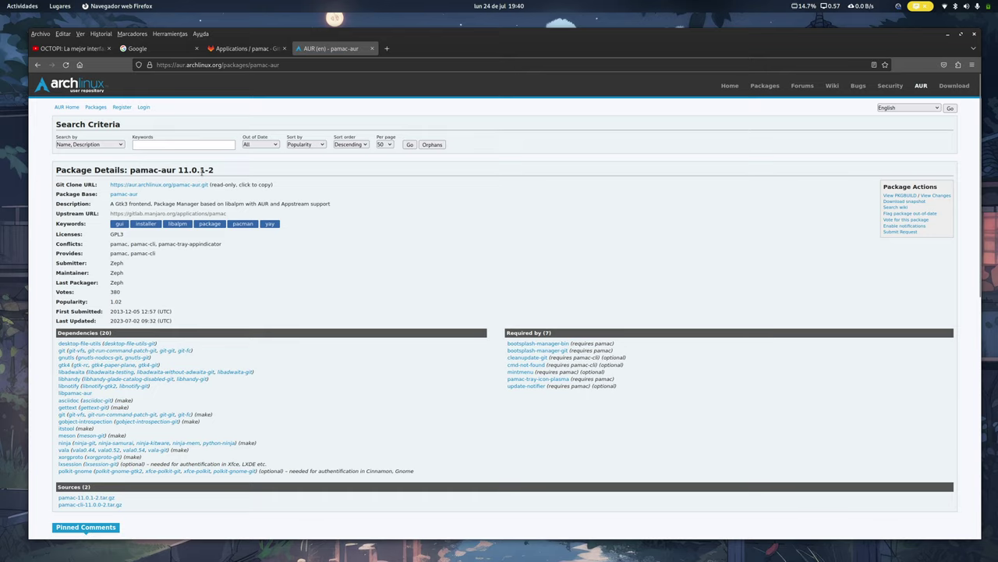
pyautogui.press('super')
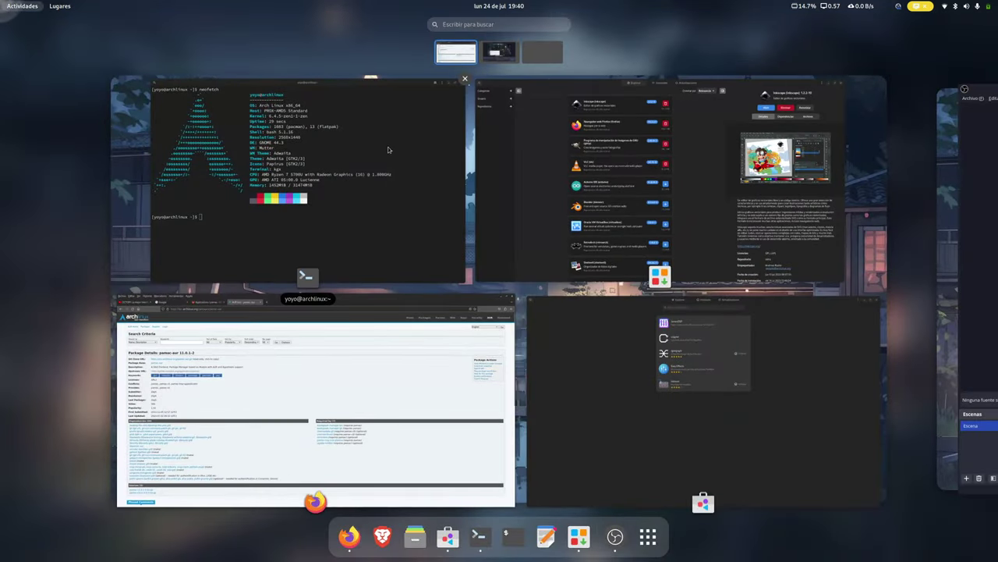
pyautogui.click(388, 146)
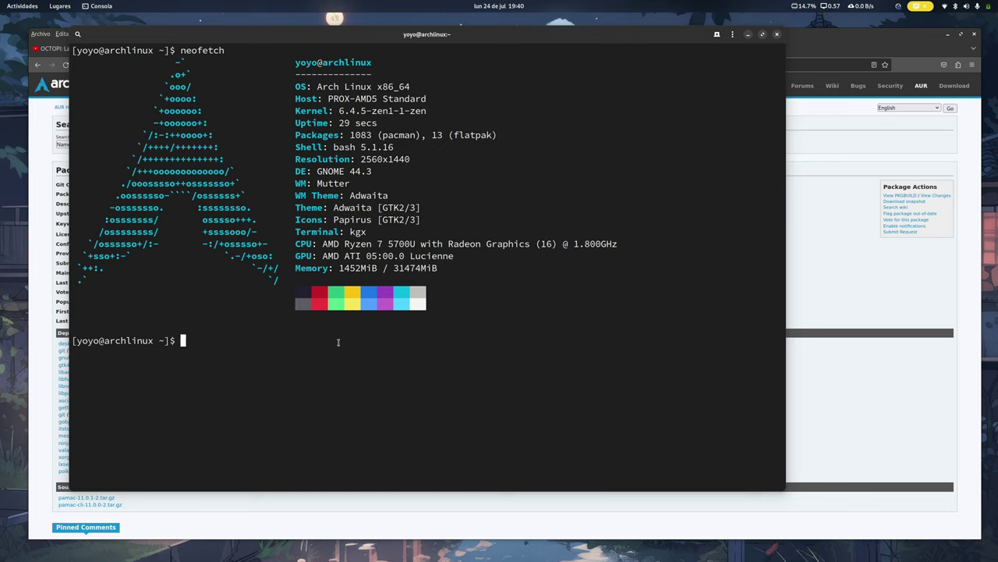
pyautogui.write('yay -S pamac-aur')
pyautogui.write('--noconfirm')
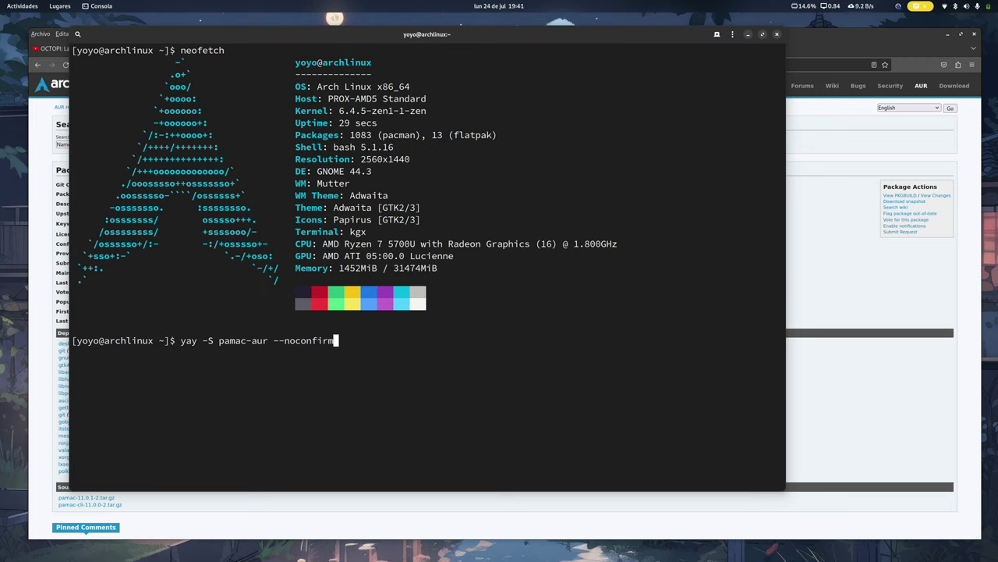
# Erase the unexecuted yay install command from the terminal prompt
pyautogui.press('BackSpace')
pyautogui.press('BackSpace')
pyautogui.press('BackSpace')
pyautogui.press('BackSpace')
pyautogui.press('BackSpace')
pyautogui.press('BackSpace')
pyautogui.press('BackSpace')
pyautogui.press('BackSpace')
pyautogui.press('BackSpace')
pyautogui.press('BackSpace')
pyautogui.press('BackSpace')
pyautogui.press('BackSpace')
pyautogui.press('BackSpace')
pyautogui.press('BackSpace')
pyautogui.press('BackSpace')
pyautogui.press('BackSpace')
pyautogui.press('BackSpace')
pyautogui.press('BackSpace')
pyautogui.press('BackSpace')
pyautogui.press('BackSpace')
pyautogui.press('BackSpace')
pyautogui.press('BackSpace')
pyautogui.press('BackSpace')
pyautogui.press('BackSpace')
pyautogui.press('BackSpace')
pyautogui.press('BackSpace')
pyautogui.press('BackSpace')
pyautogui.press('BackSpace')
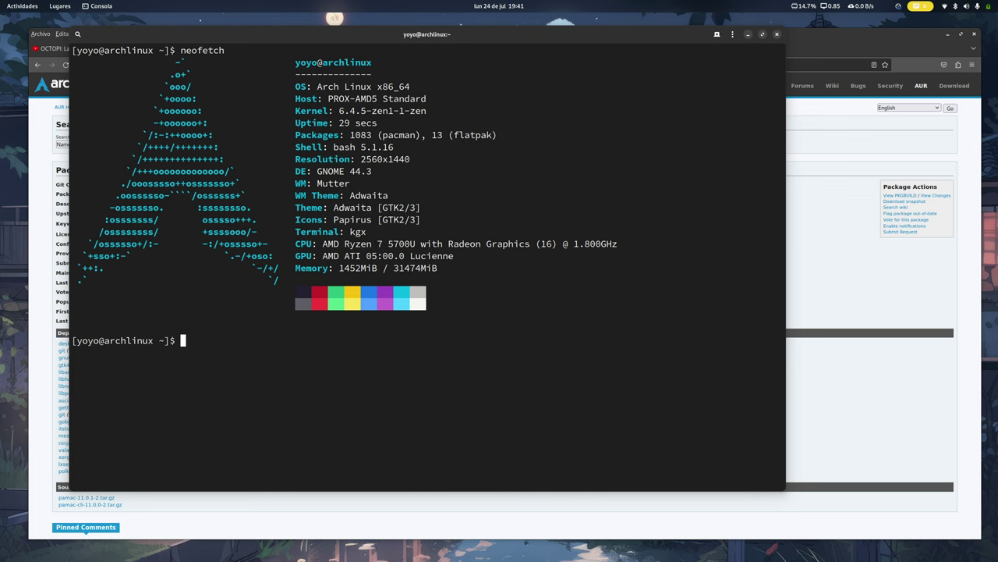
# Return to the AUR search results for pamac in Firefox, and minimize the browser and terminal windows
pyautogui.click(49, 67)
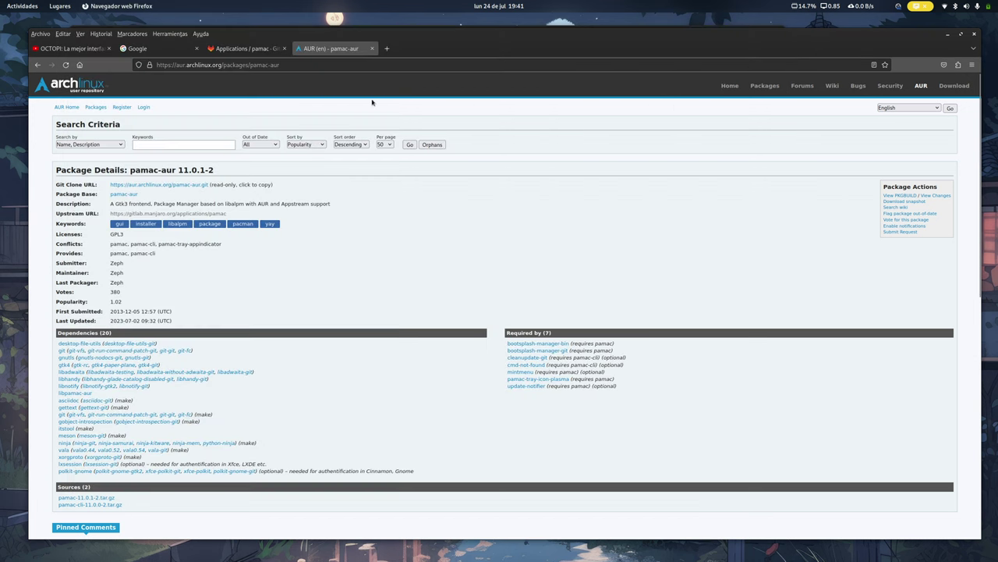
pyautogui.click(39, 65)
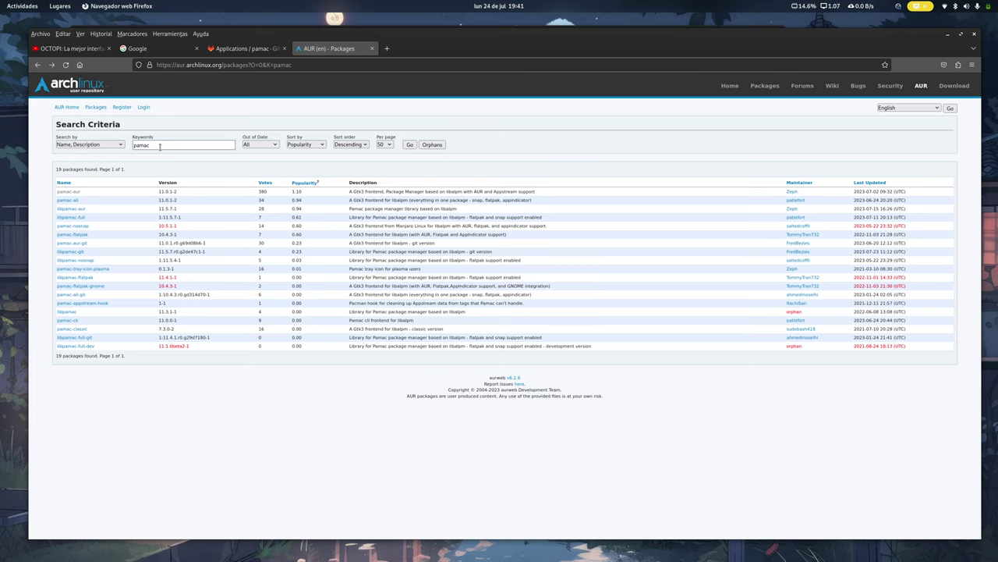
pyautogui.click(946, 34)
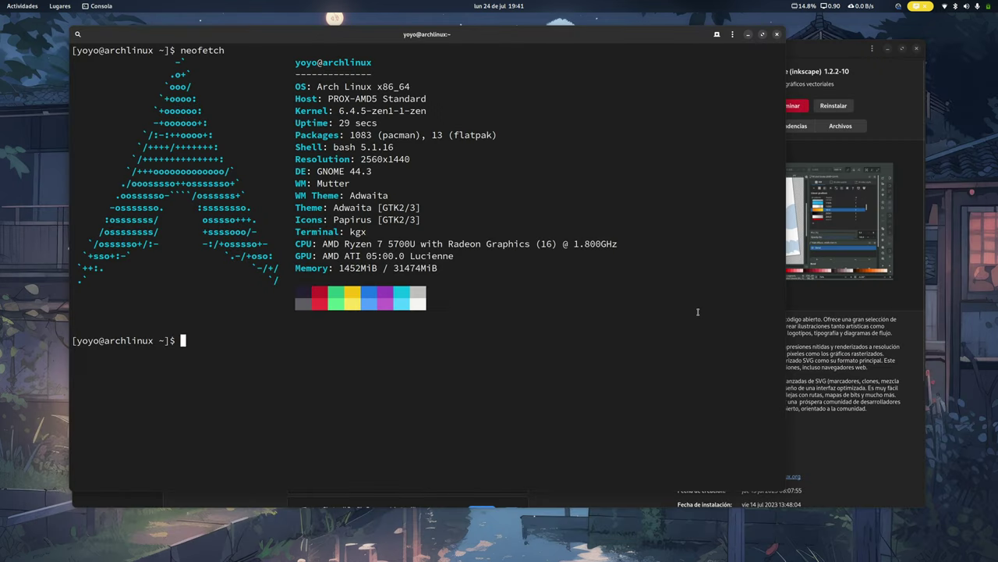
pyautogui.click(747, 36)
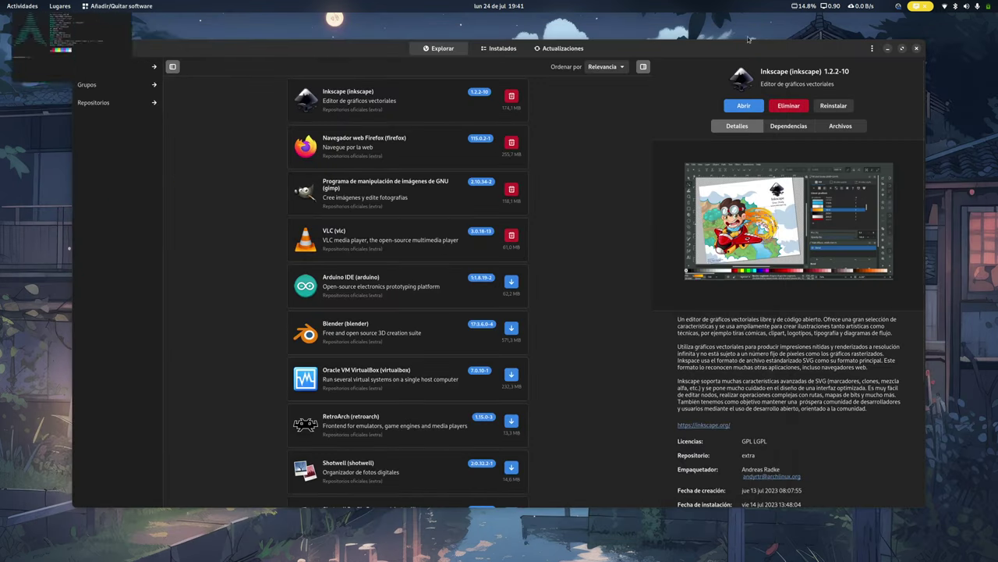
# Bring up the GNOME Software window to compare it with the package manager, and minimize it again
pyautogui.press('super')
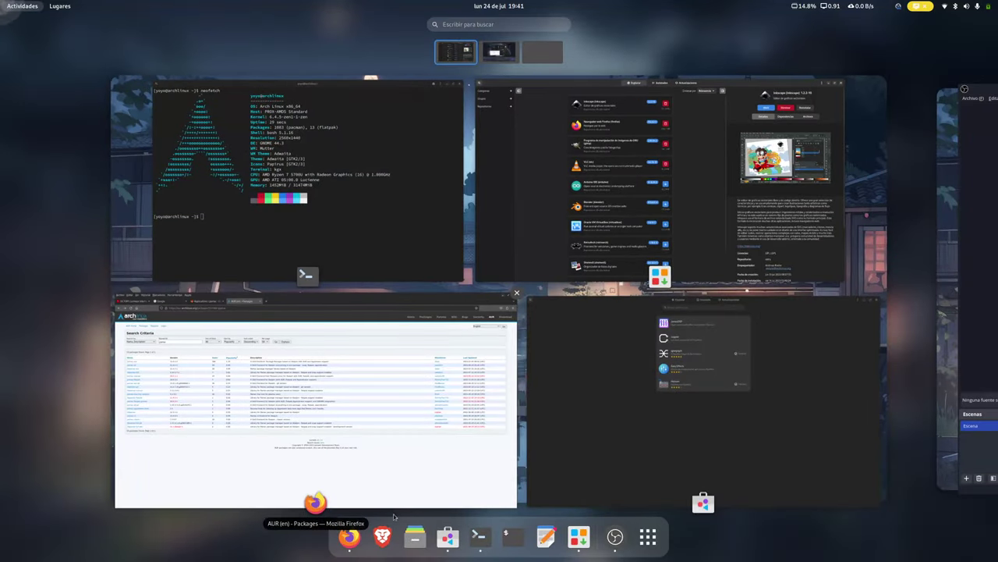
pyautogui.press('super')
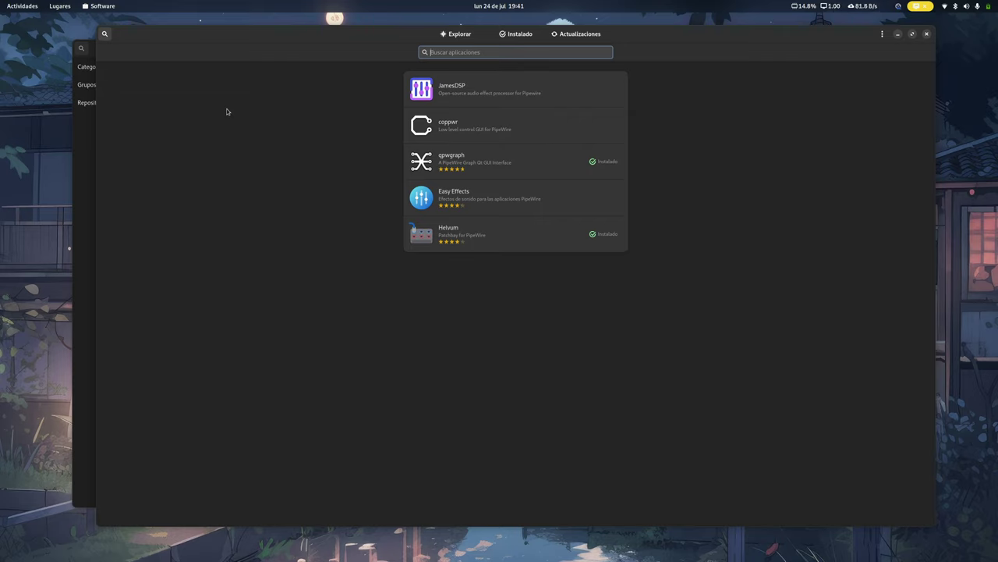
pyautogui.click(899, 33)
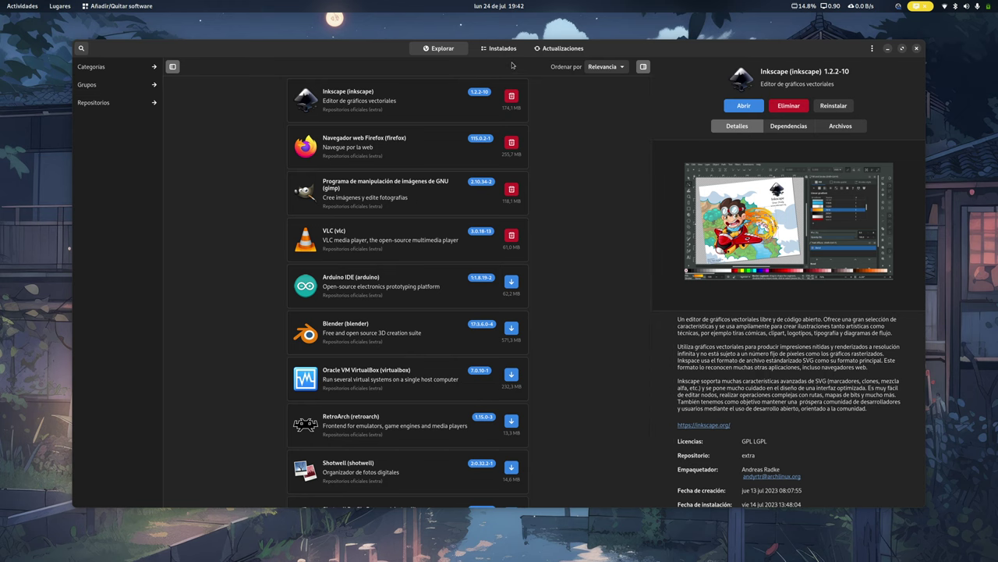
pyautogui.moveTo(1, 7)
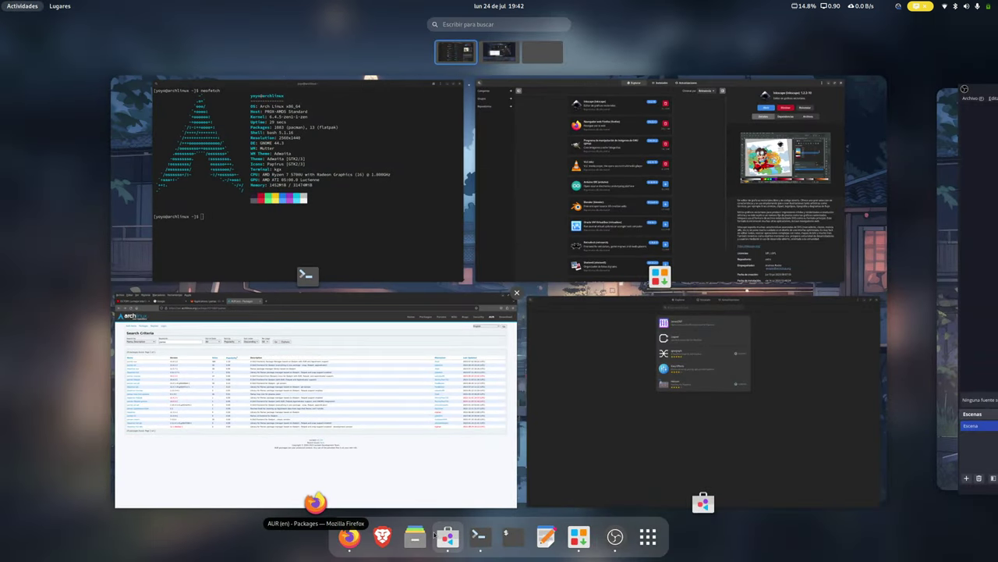
pyautogui.click(447, 536)
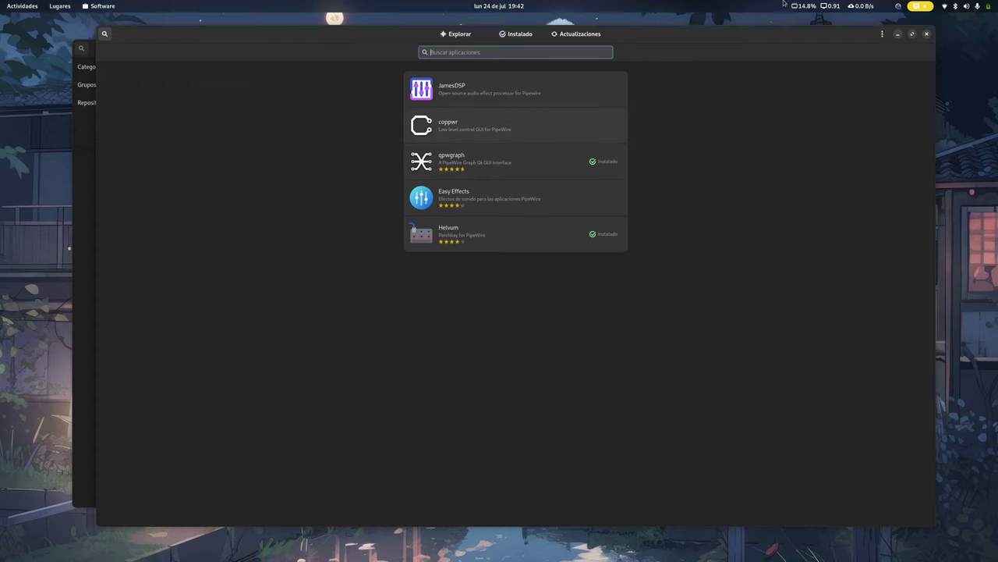
pyautogui.click(897, 35)
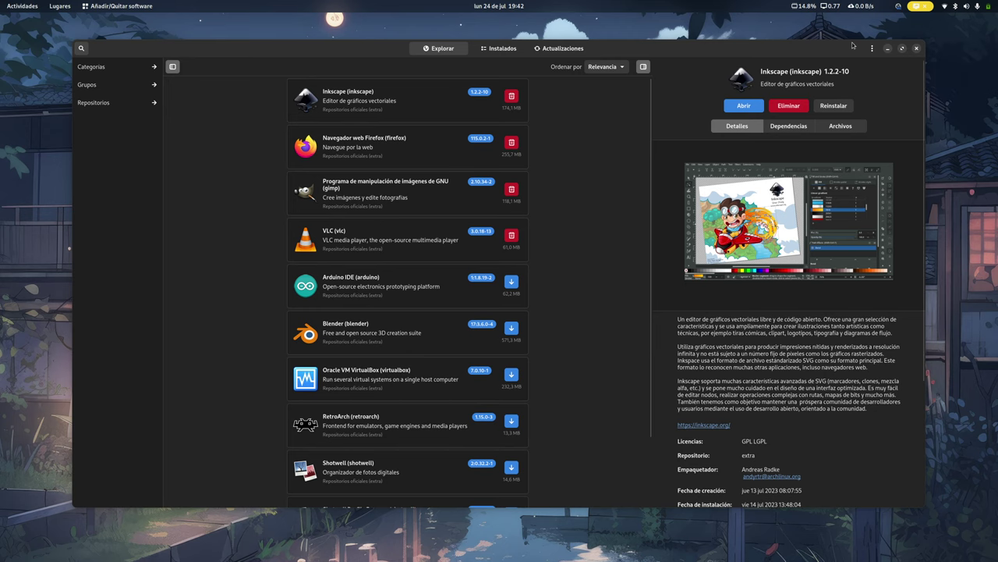
# Restart the Añadir/Quitar software package manager and hide its package details pane
pyautogui.click(915, 50)
pyautogui.moveTo(1, 1)
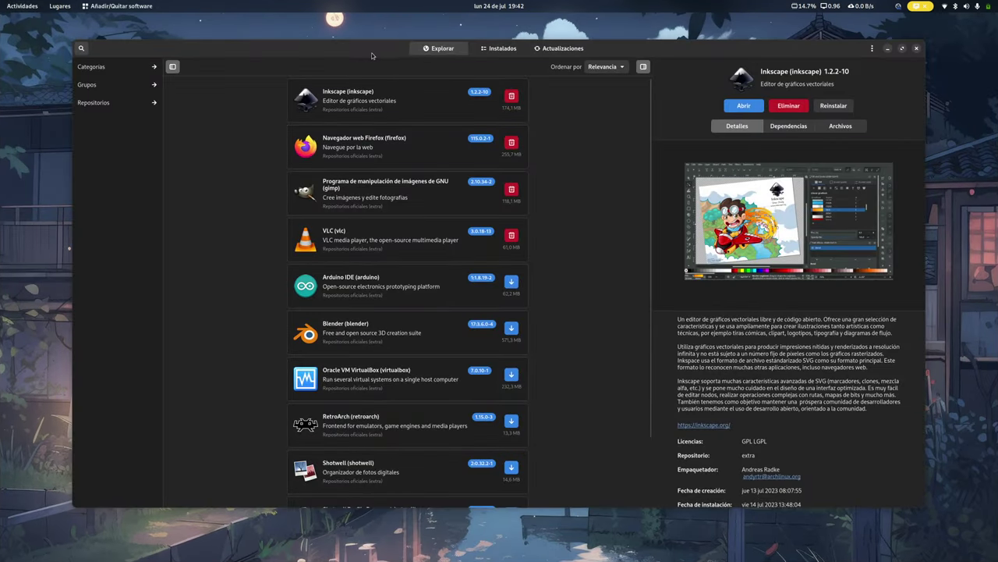
pyautogui.moveTo(371, 52); pyautogui.dragTo(277, 41)
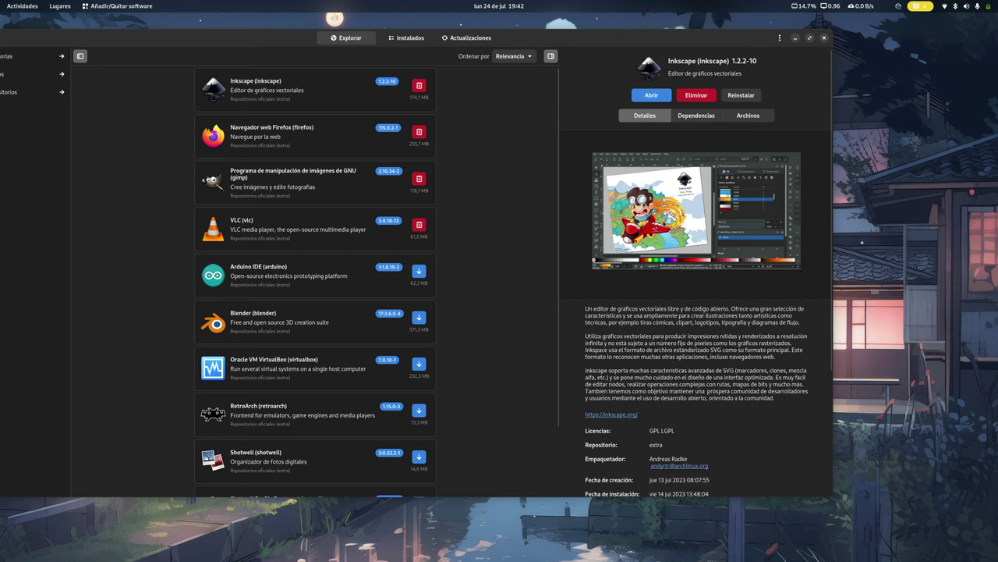
pyautogui.click(551, 56)
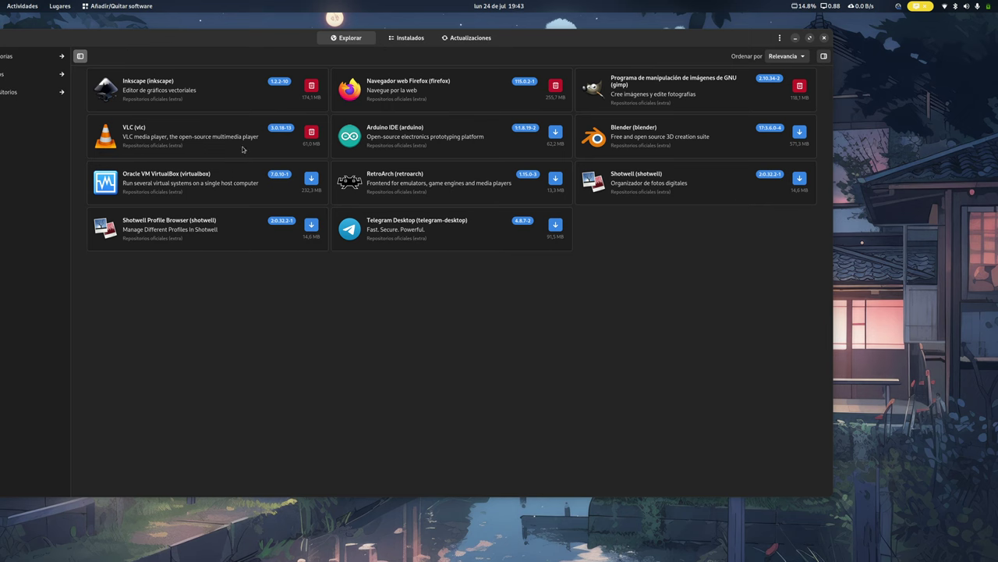
pyautogui.moveTo(159, 38); pyautogui.dragTo(264, 42)
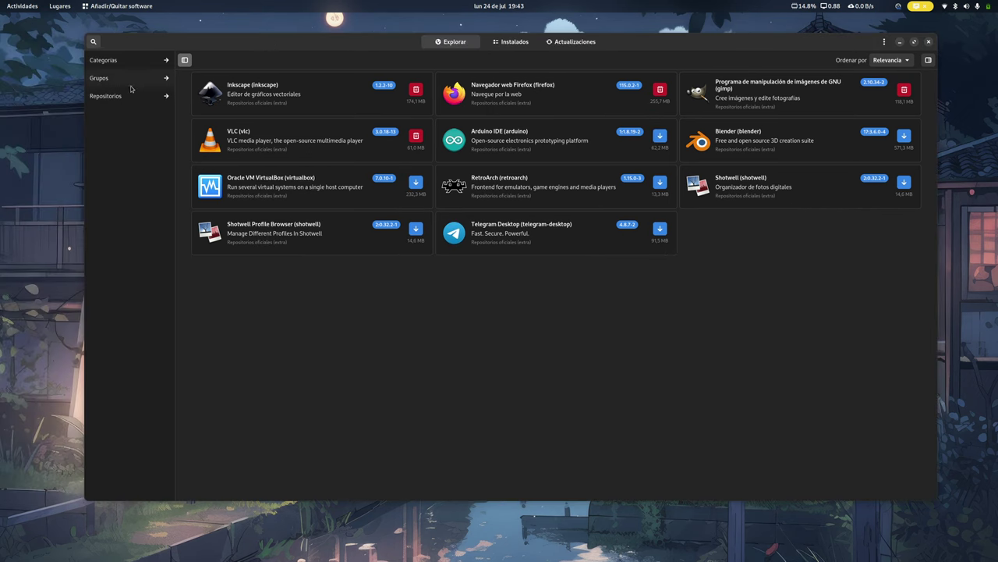
# Browse the package categories, including Foto y Vídeo and Música y Audio, and return to the main filter list
pyautogui.click(185, 61)
pyautogui.click(93, 60)
pyautogui.click(96, 63)
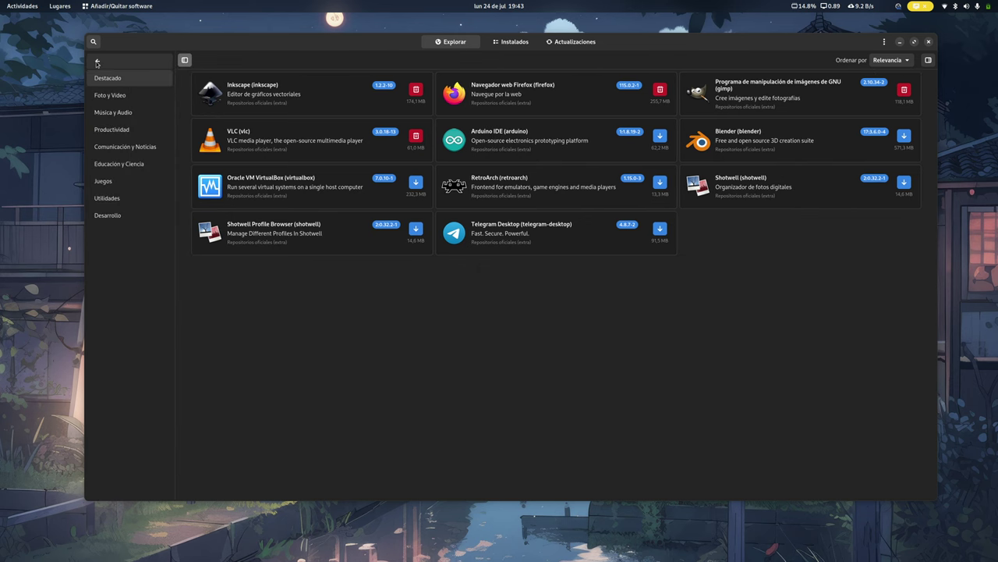
pyautogui.click(128, 97)
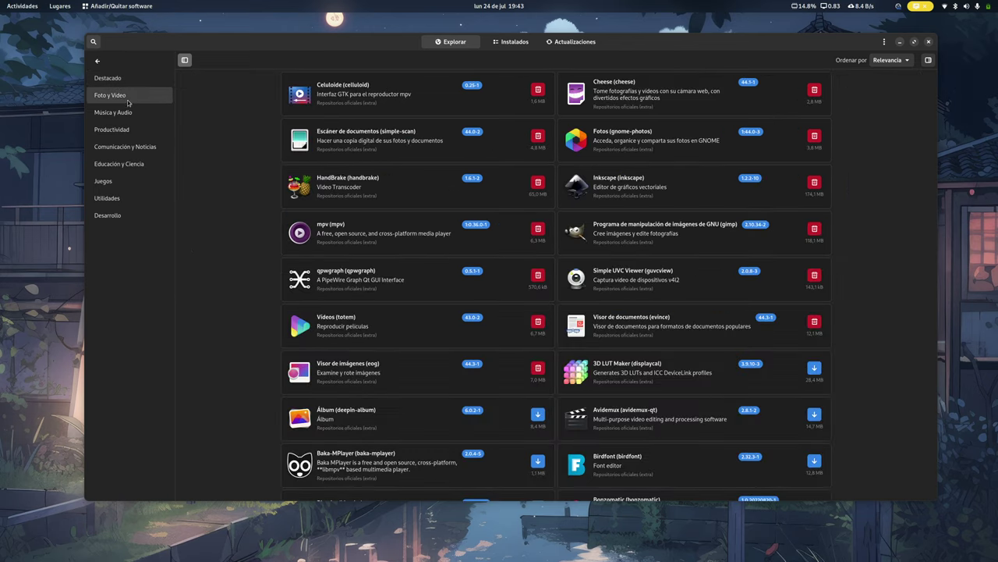
pyautogui.click(121, 182)
pyautogui.click(117, 114)
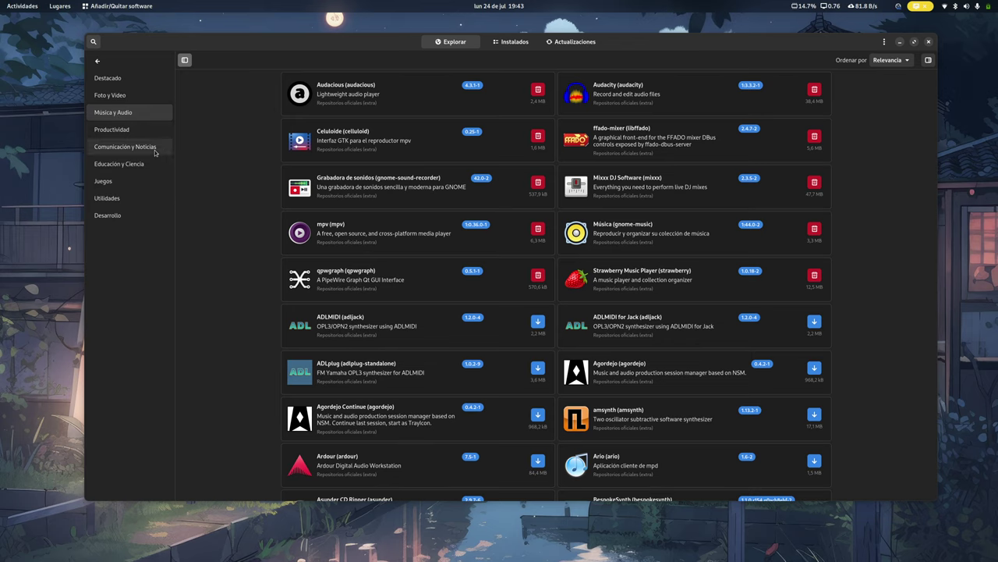
pyautogui.click(100, 61)
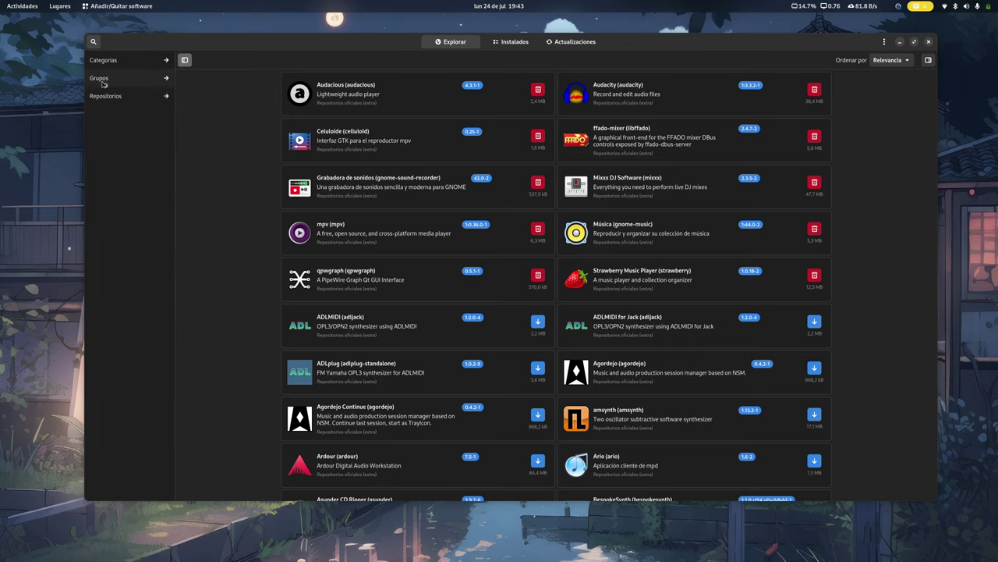
# Browse the packages in the gnome-extra group and return to the main filter list
pyautogui.click(101, 79)
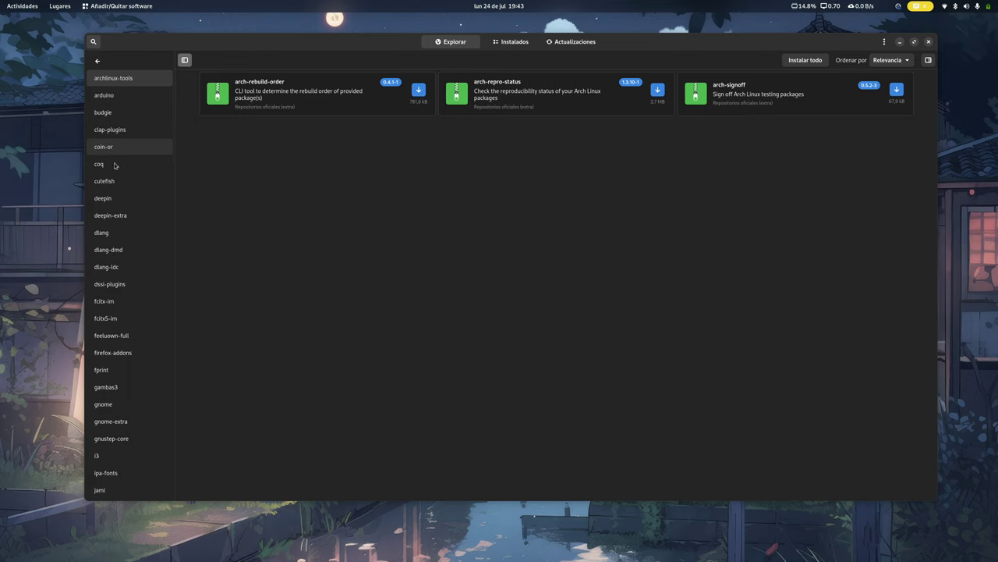
pyautogui.click(123, 422)
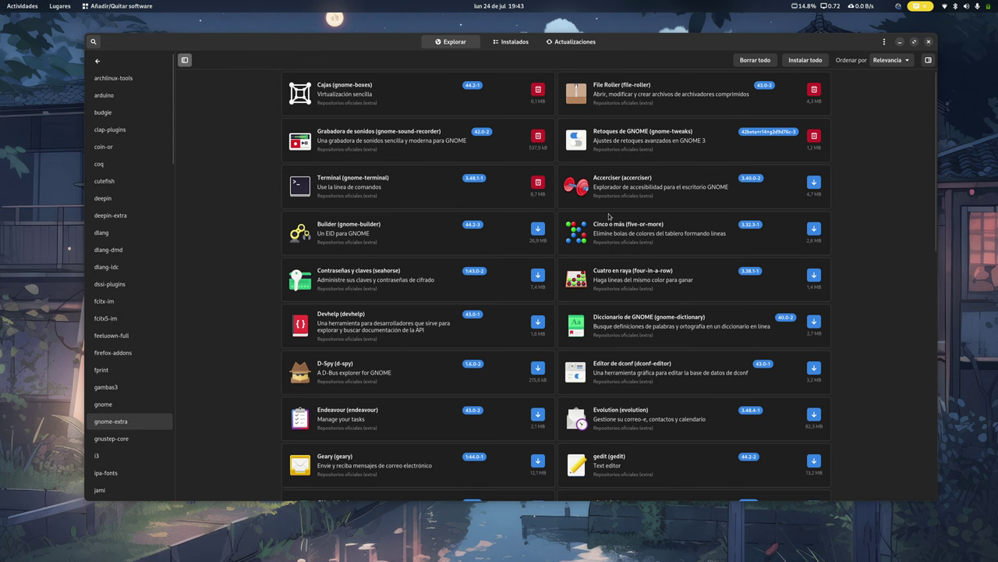
pyautogui.scroll(-5, 601, 229)
pyautogui.scroll(5, 601, 229)
pyautogui.click(97, 61)
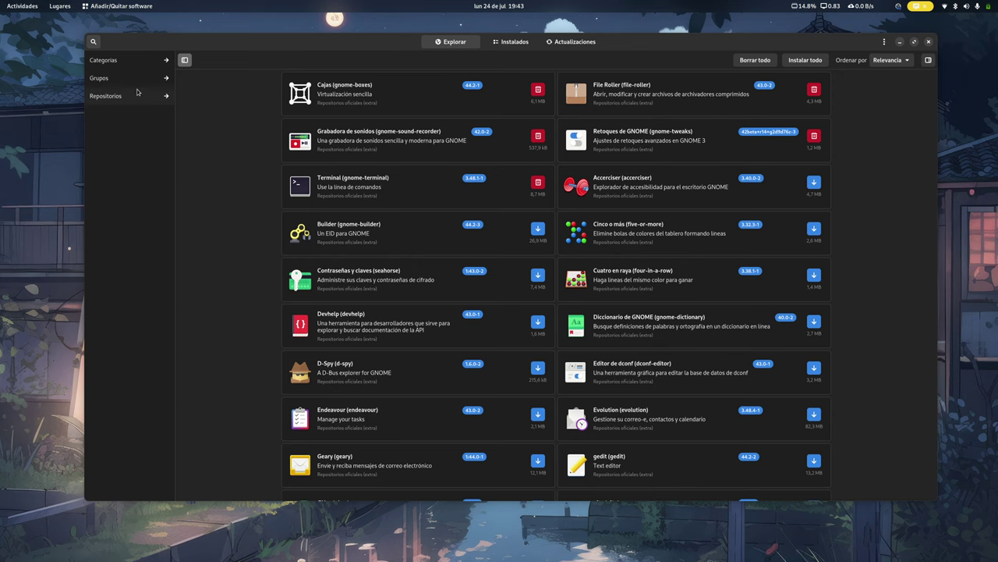
# Browse the packages in the core, multilib and extra repositories and return to the main filter list
pyautogui.click(114, 96)
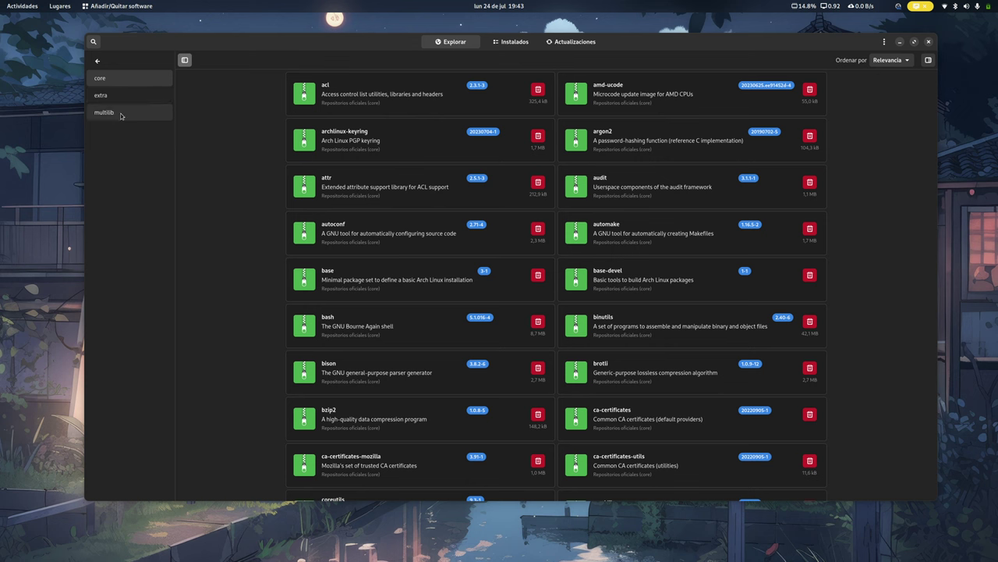
pyautogui.click(121, 112)
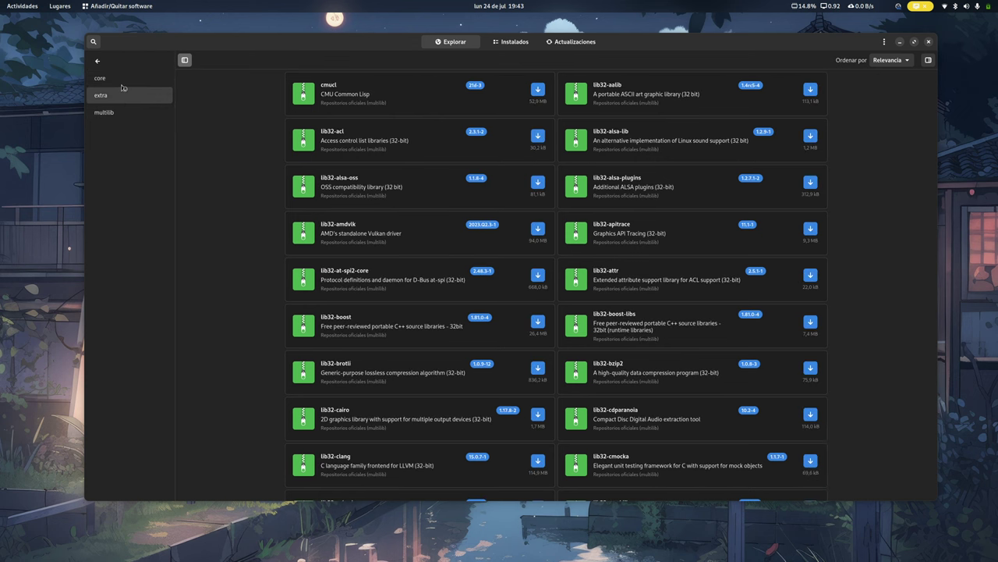
pyautogui.click(122, 87)
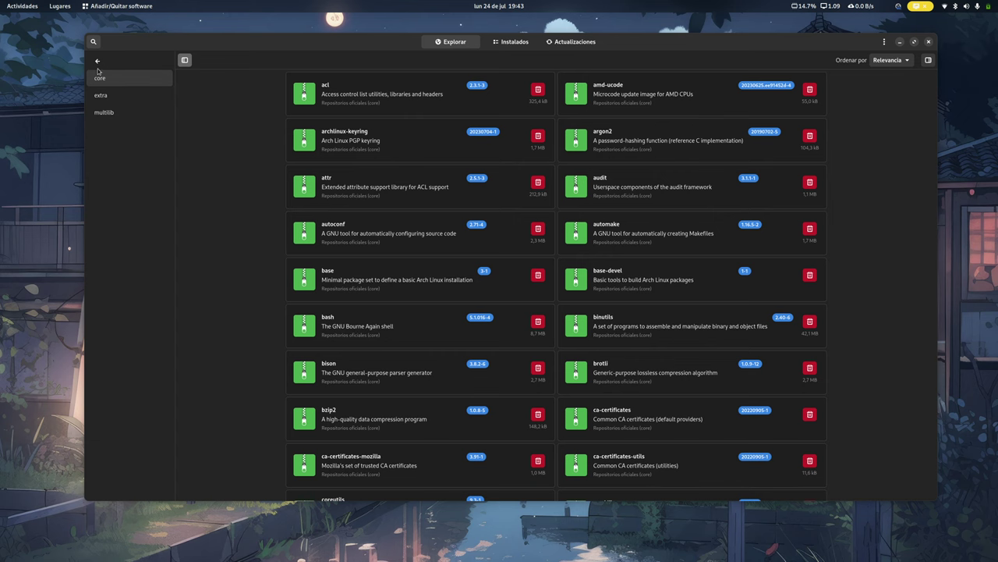
pyautogui.click(114, 100)
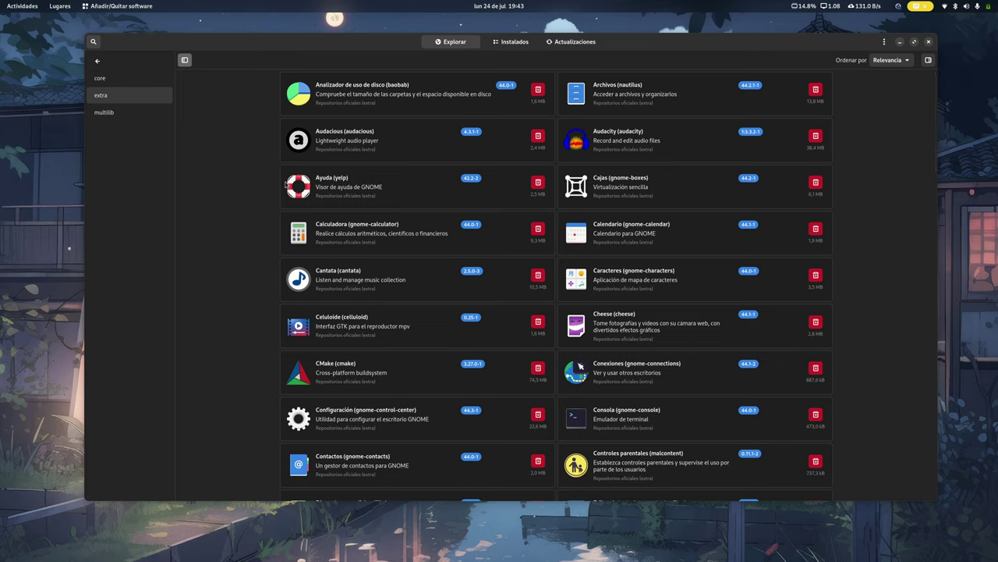
pyautogui.click(97, 61)
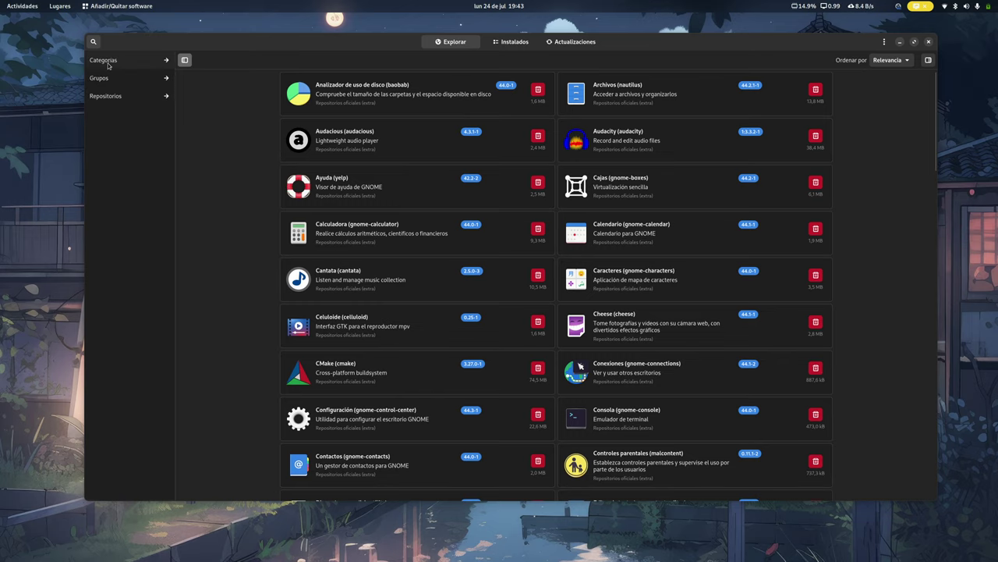
# Hide and restore the filter sidebar, and search all packages for pipewire
pyautogui.click(185, 60)
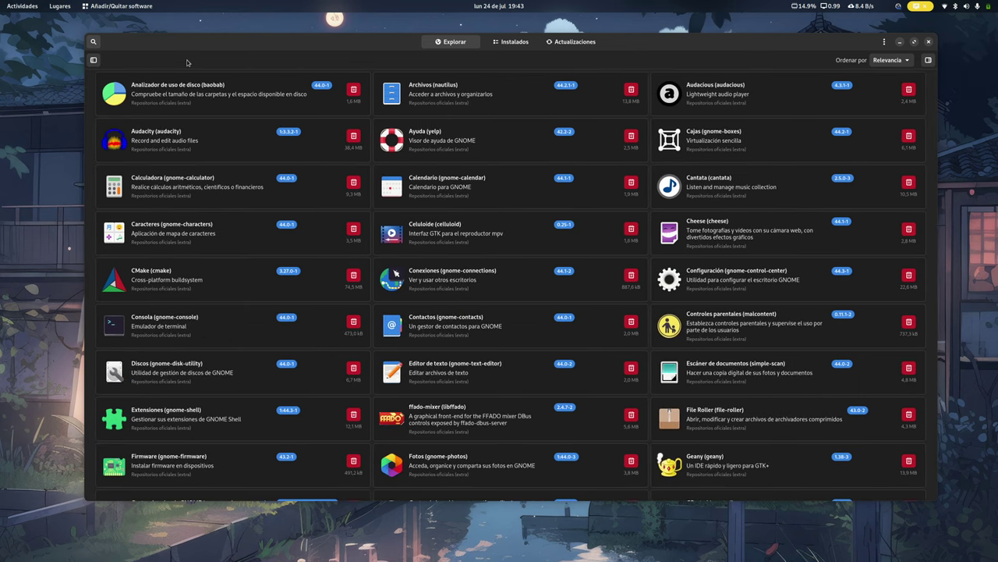
pyautogui.click(94, 60)
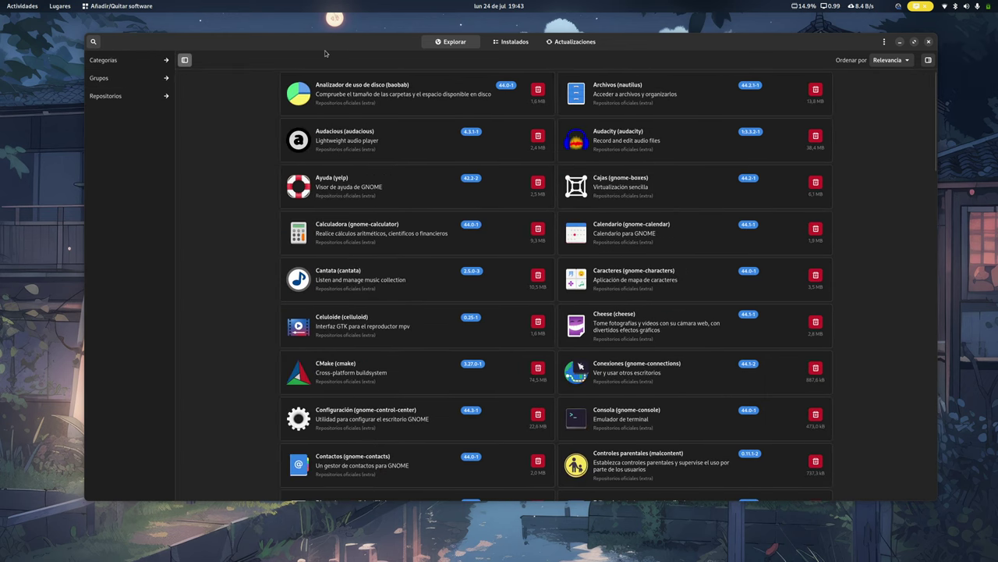
pyautogui.hotkey('ctrl', 'f')
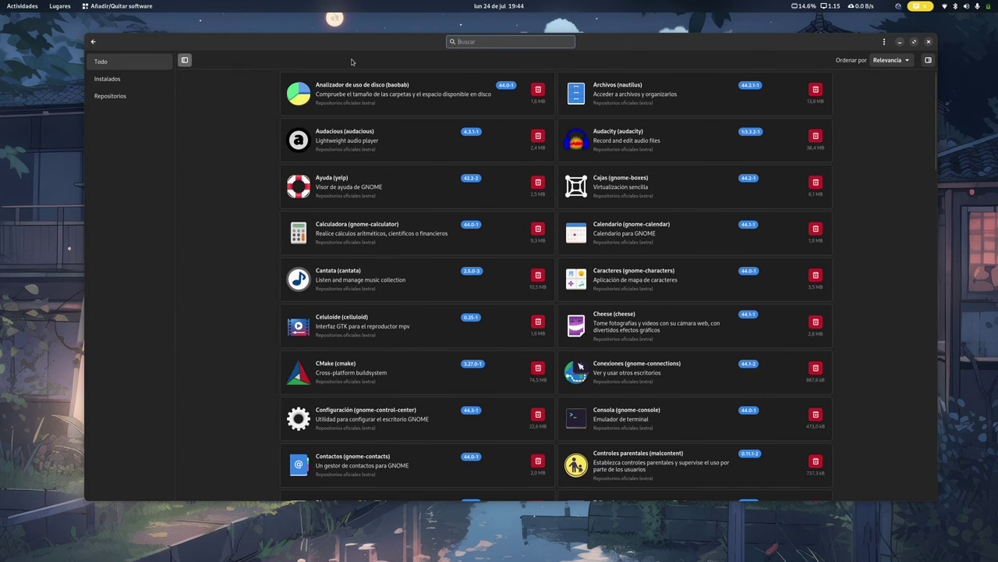
pyautogui.write('pipewire')
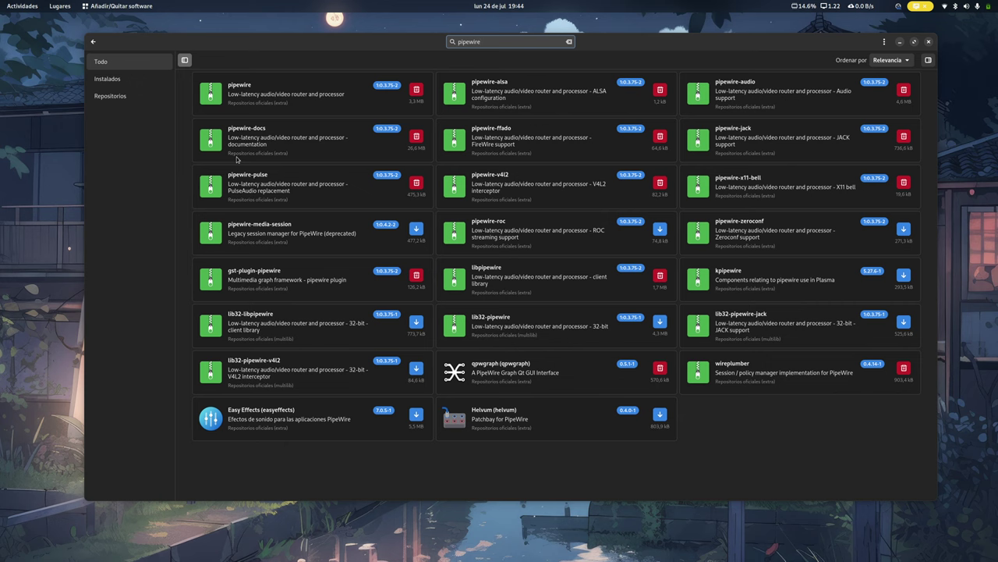
# Switch to GNOME Software to view its pipewire search results for comparison, and return to Pamac
pyautogui.press('super')
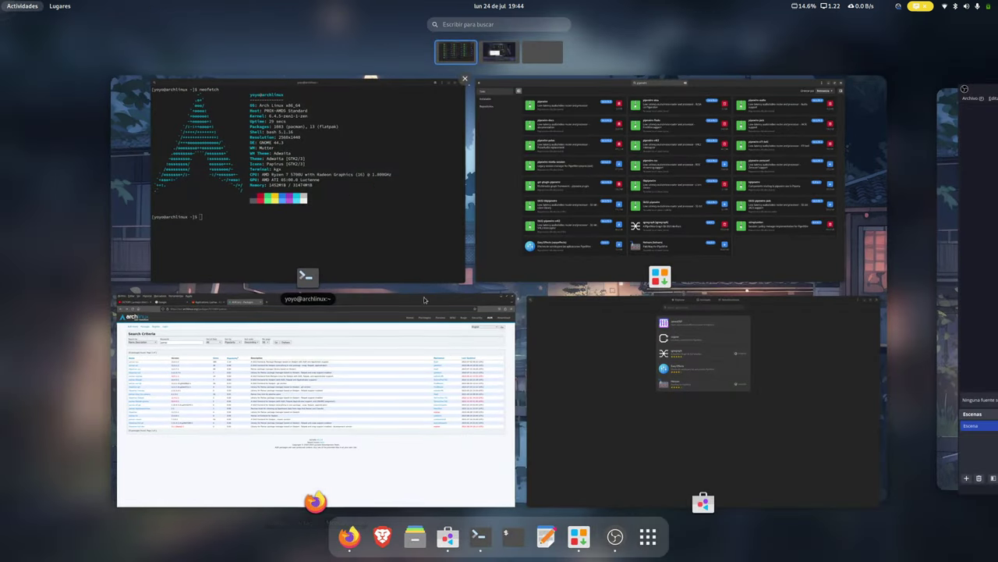
pyautogui.click(569, 359)
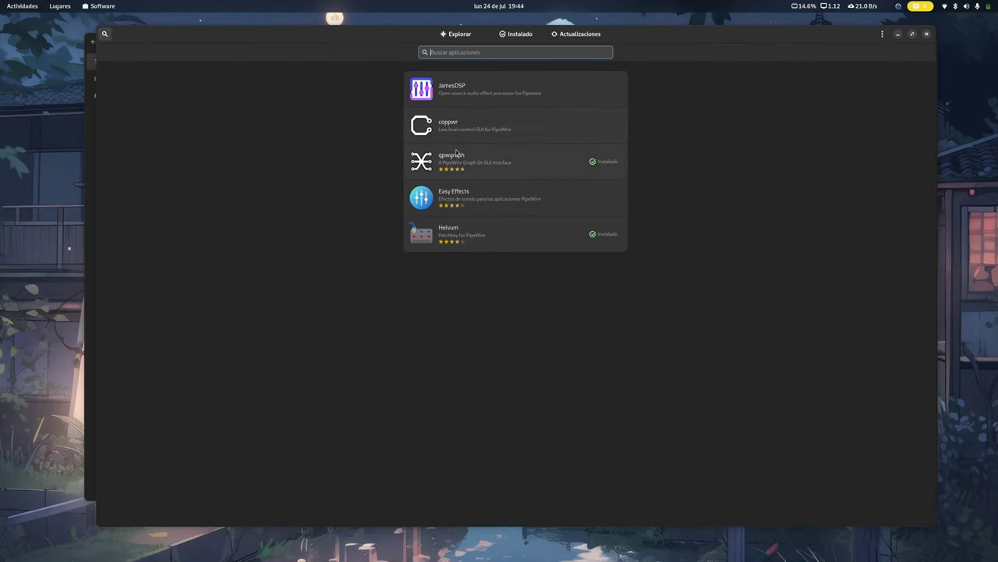
pyautogui.click(899, 39)
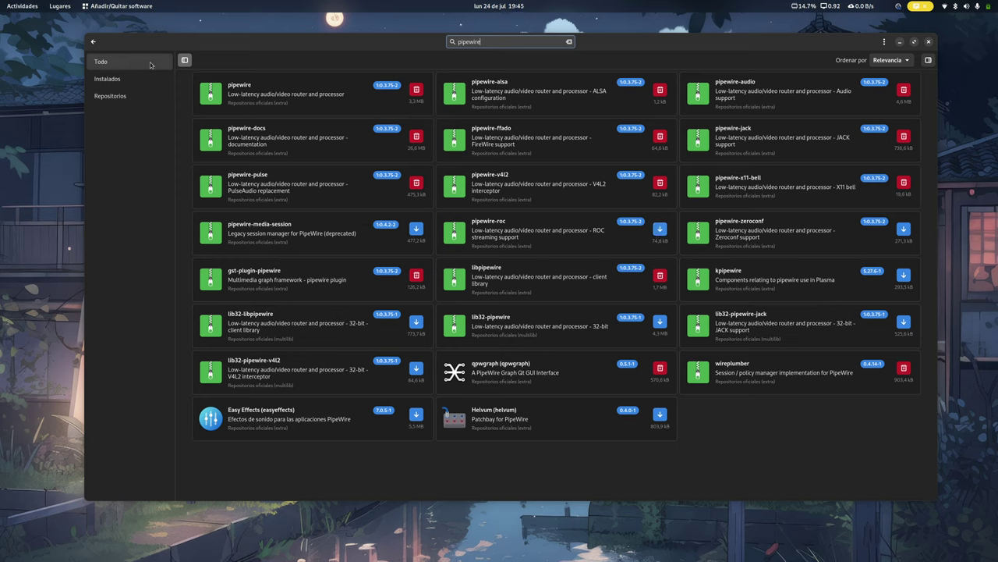
# Search all packages for mpv
pyautogui.click(446, 42)
pyautogui.write('mpv')
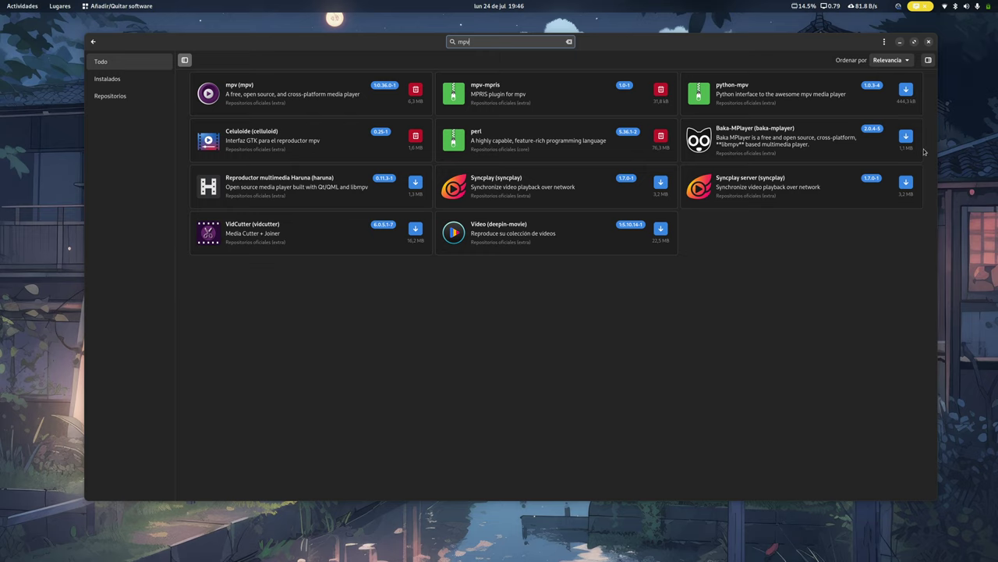
# Mark python-mpv for installation, apply the pending operation, and authenticate with the account password
pyautogui.click(905, 88)
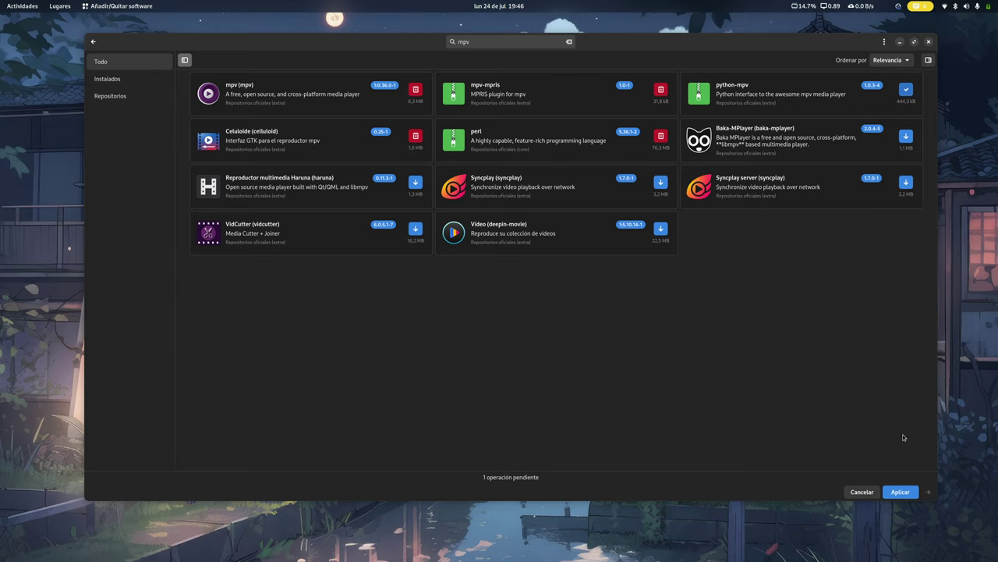
pyautogui.click(899, 491)
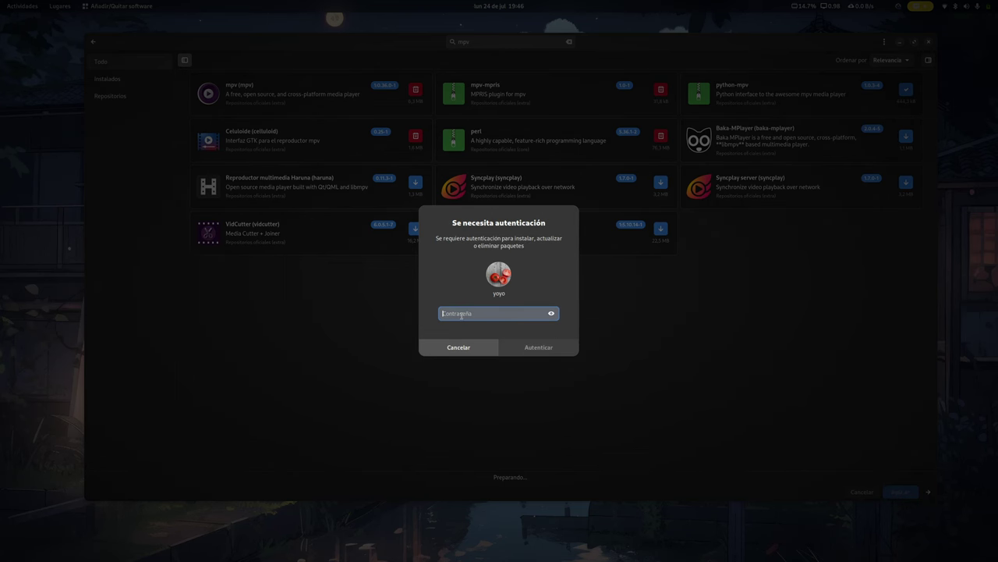
pyautogui.write('••••••••••')
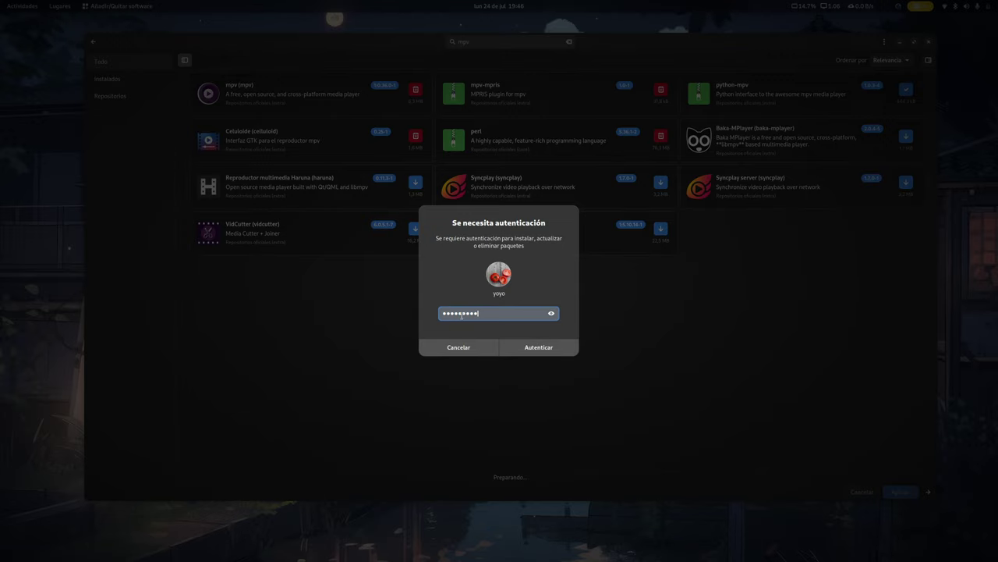
pyautogui.write('•••')
pyautogui.press('Return')
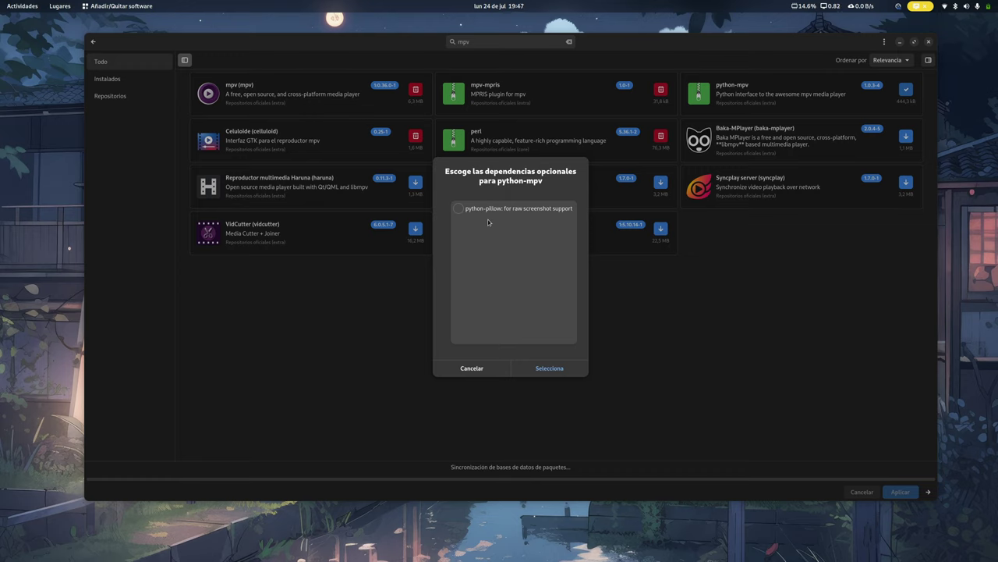
# Try out the optional python-pillow dependency selection, decline the optional dependencies, and cancel the pending python-mpv installation
pyautogui.click(458, 209)
pyautogui.click(458, 209)
pyautogui.click(458, 209)
pyautogui.click(499, 208)
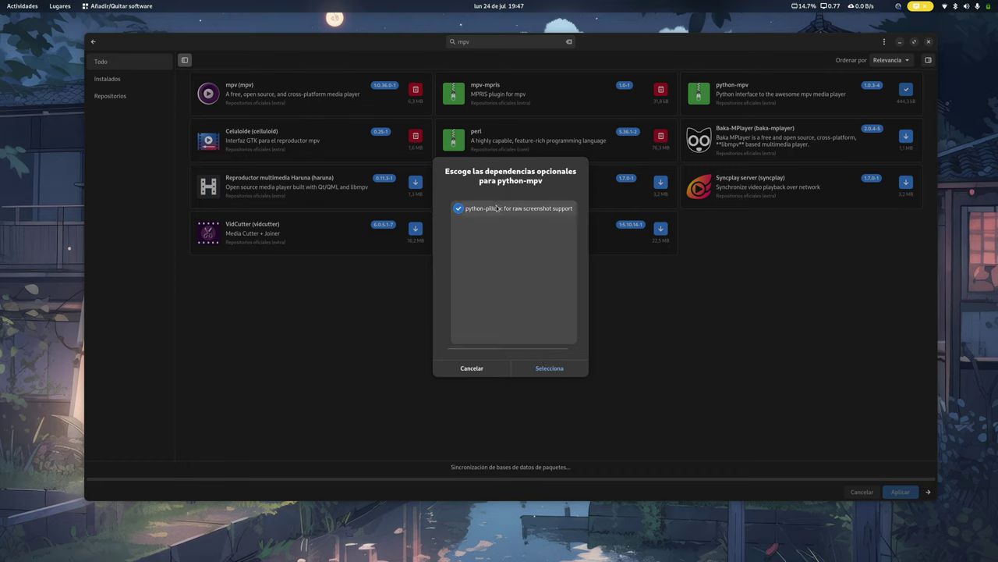
pyautogui.click(479, 370)
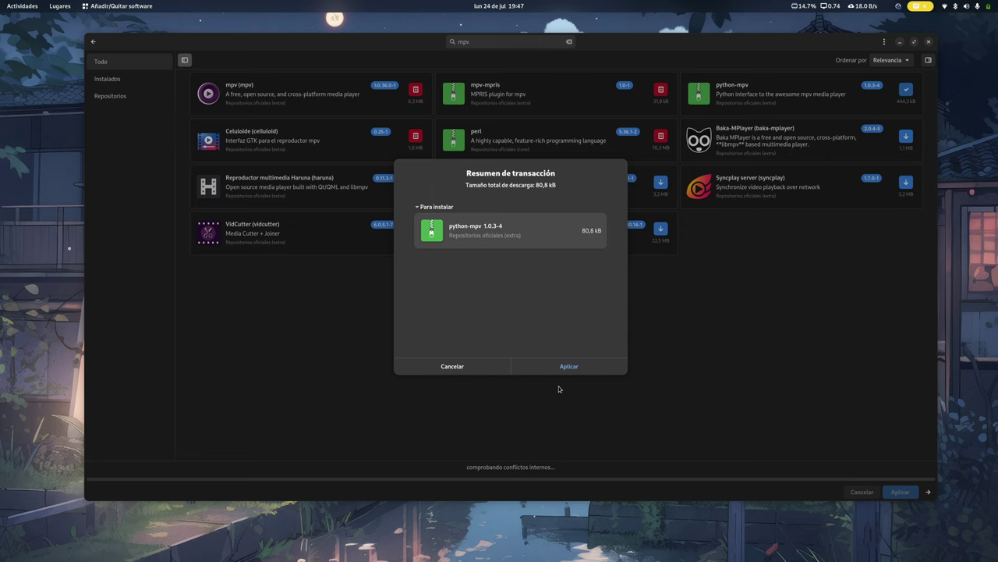
pyautogui.click(456, 370)
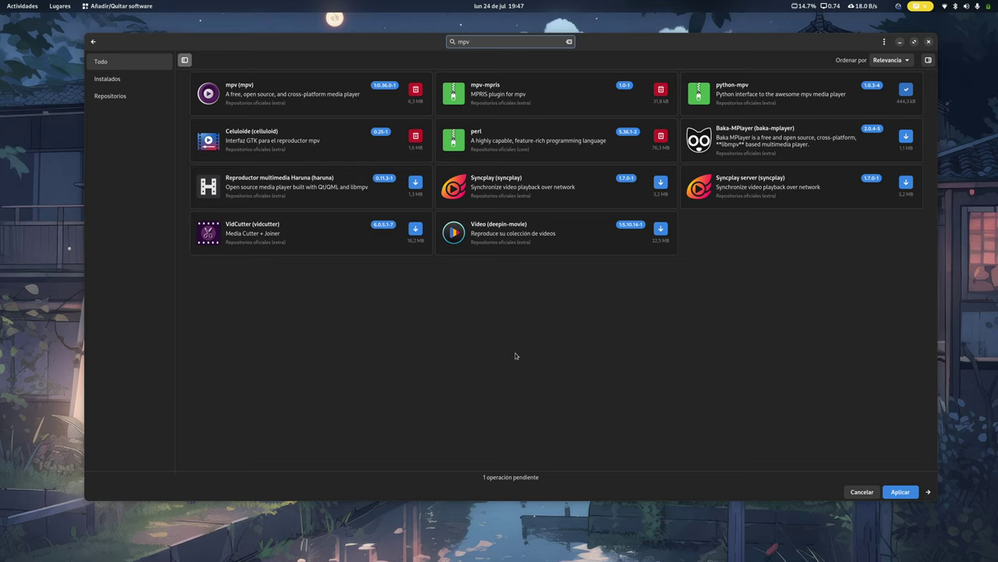
pyautogui.click(862, 491)
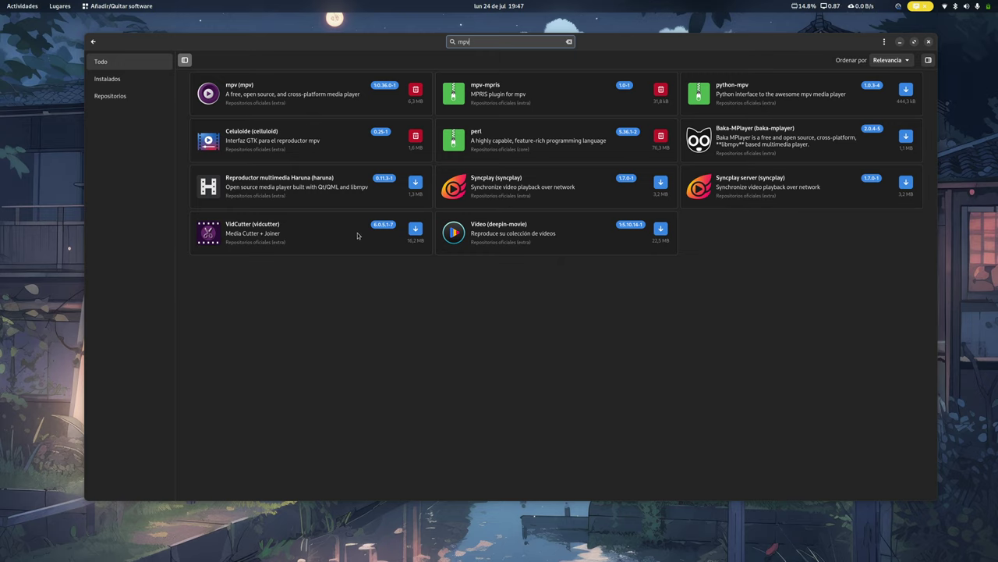
# Review the Pamac preferences in the General, Avanzado and Terceros sections, including the AUR support option
pyautogui.click(884, 41)
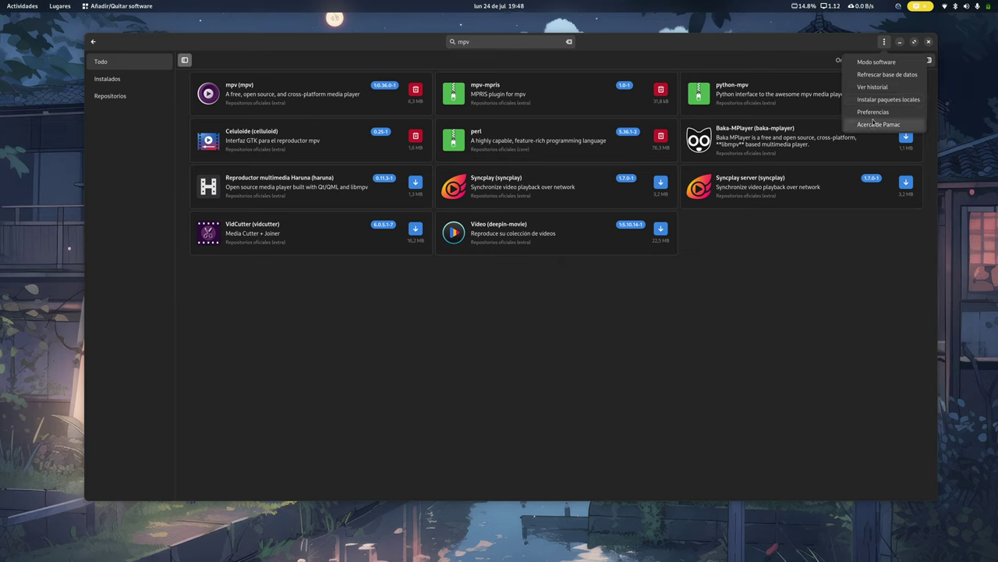
pyautogui.click(873, 112)
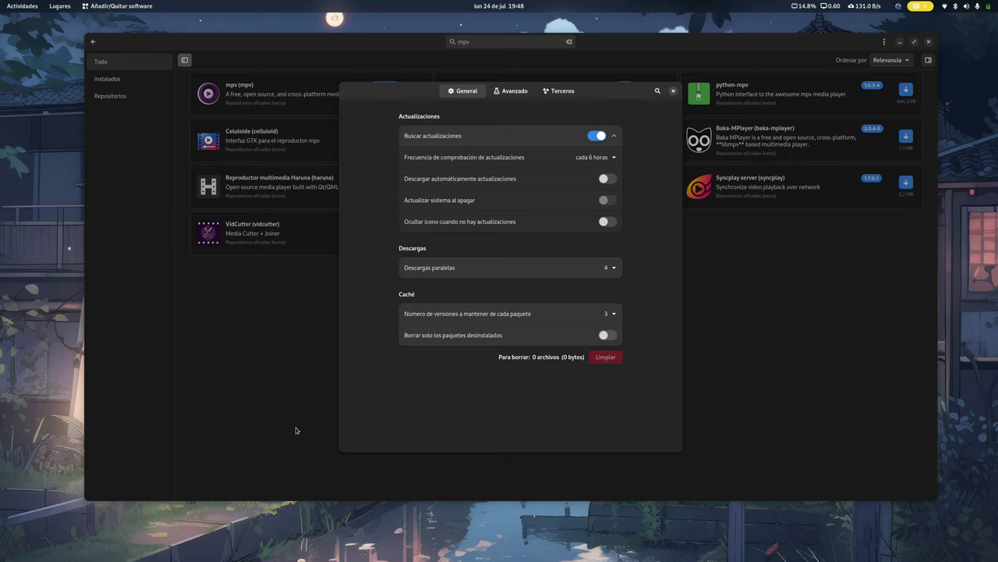
pyautogui.click(512, 92)
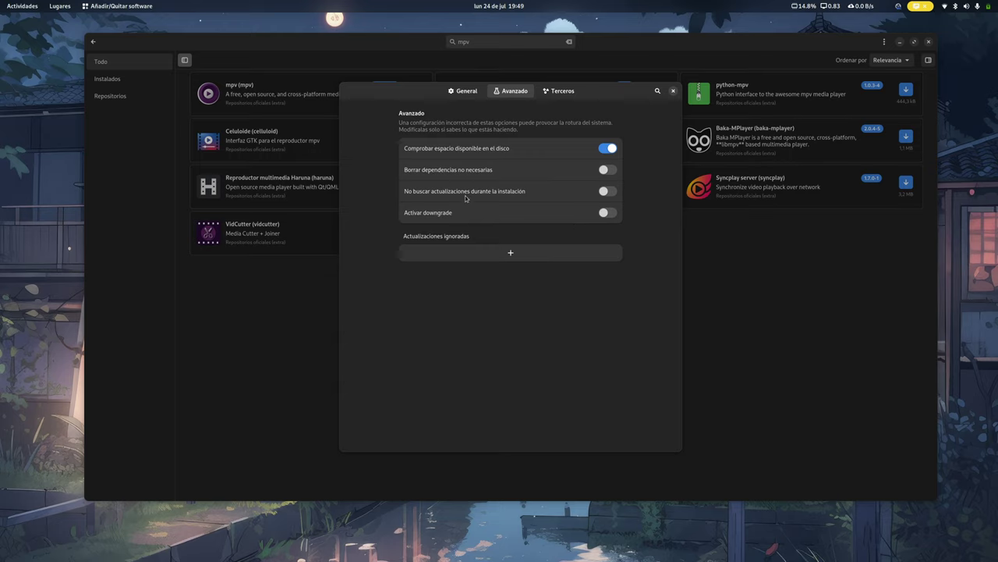
pyautogui.click(556, 93)
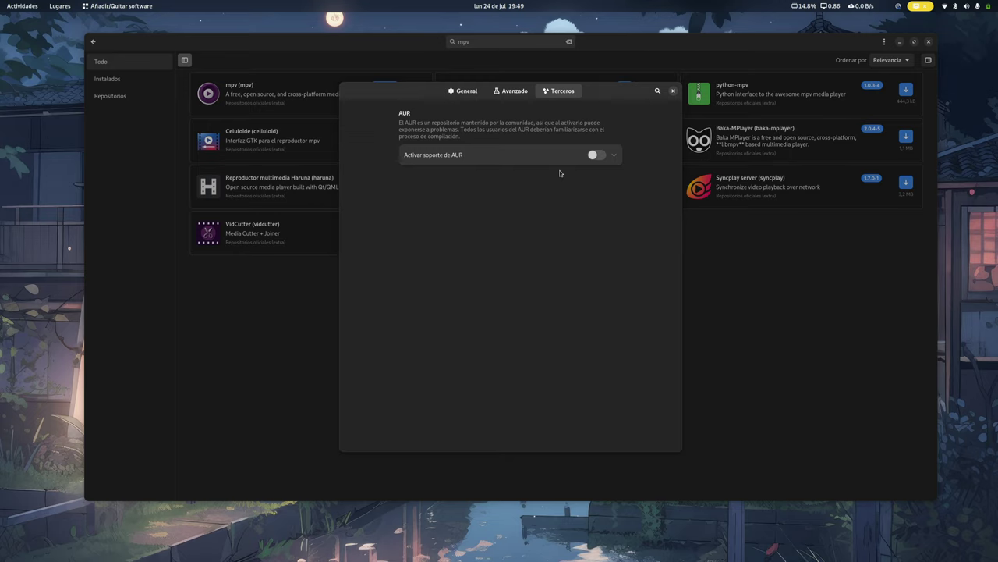
# Switch to Firefox to view the AUR results for pamac, return to Pamac, and close its preferences
pyautogui.press('super')
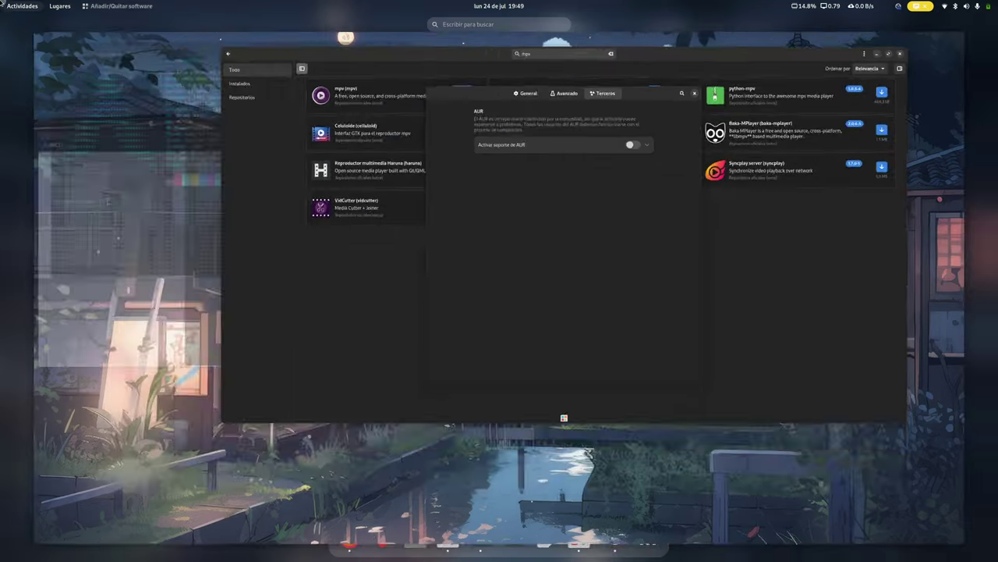
pyautogui.click(292, 337)
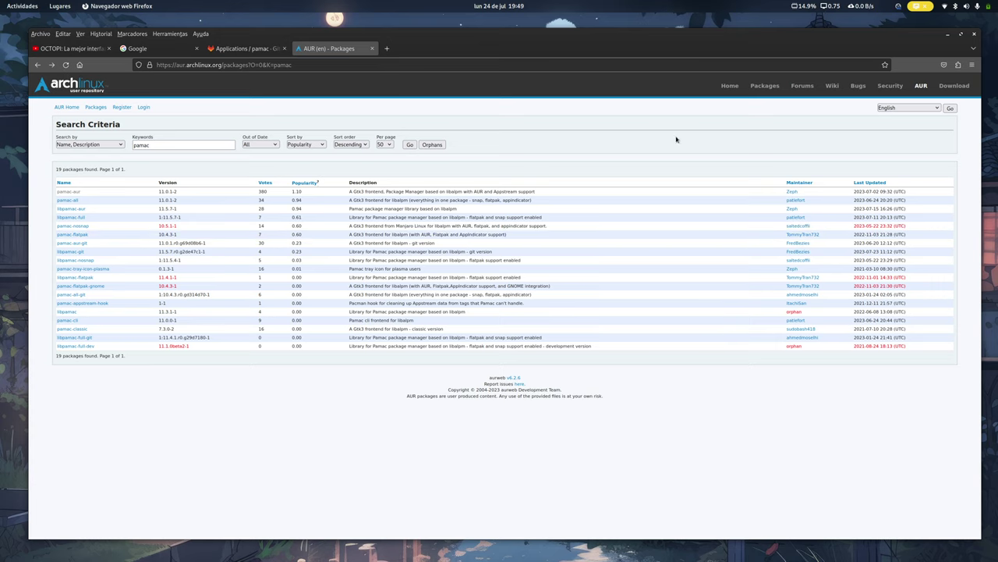
pyautogui.click(950, 36)
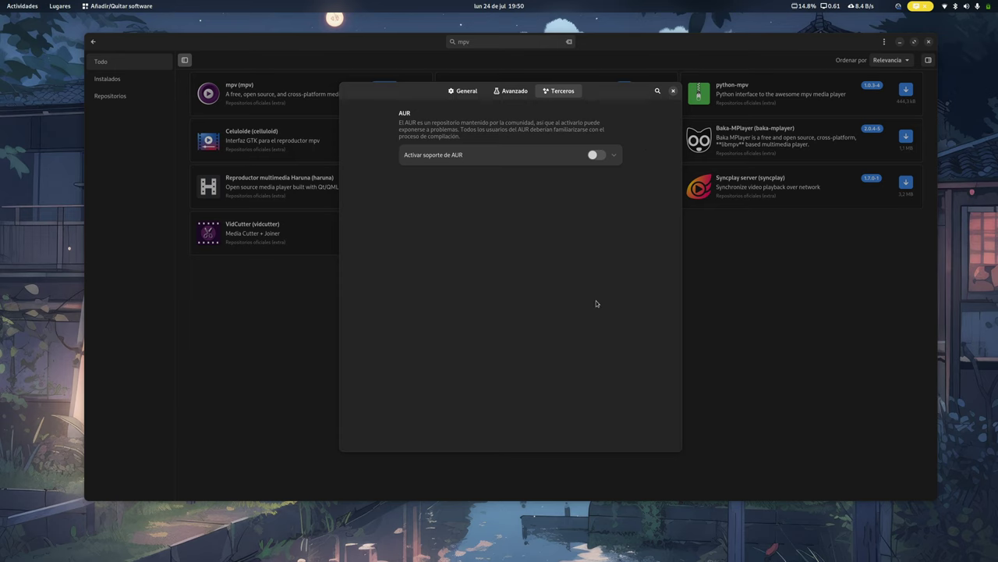
pyautogui.click(674, 91)
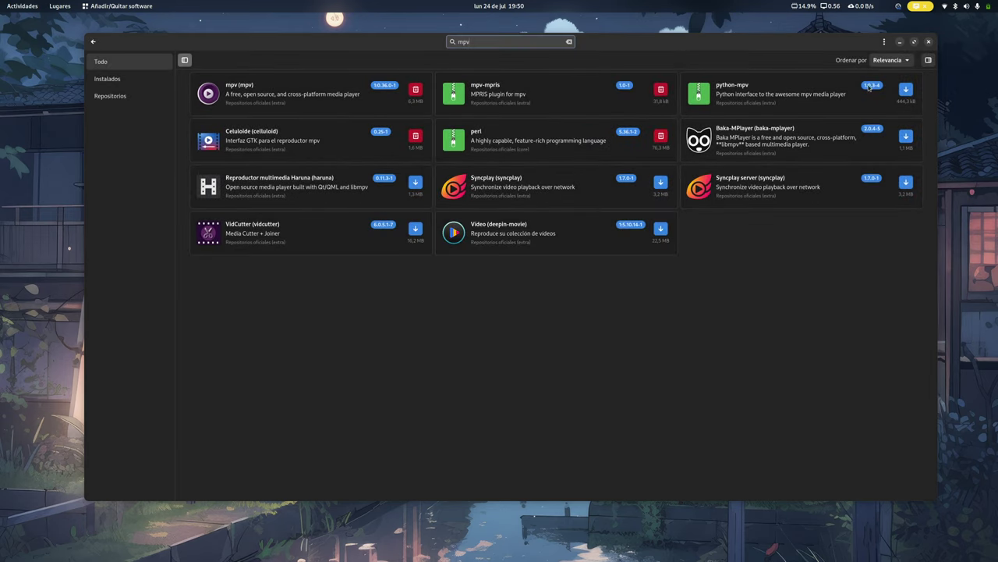
# Turn on Modo software, clear the mpv search, and close and reopen Pamac
pyautogui.click(885, 42)
pyautogui.click(877, 61)
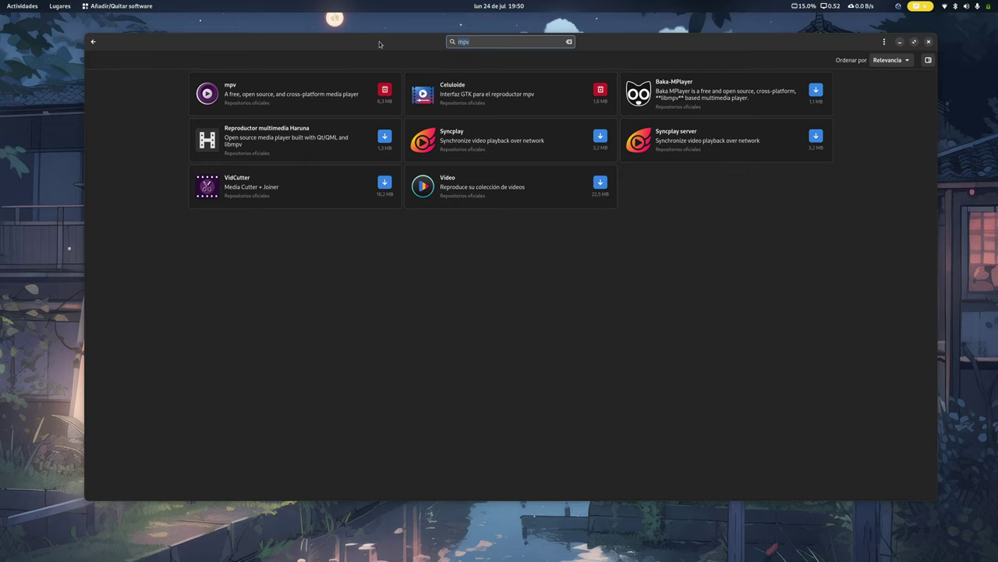
pyautogui.press('BackSpace')
pyautogui.click(928, 41)
pyautogui.press('super')
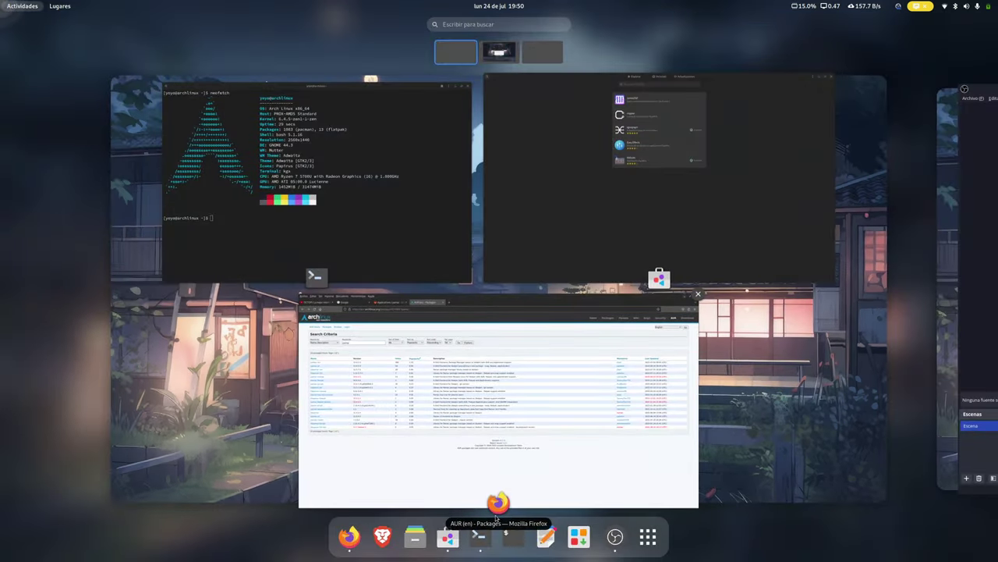
pyautogui.click(530, 312)
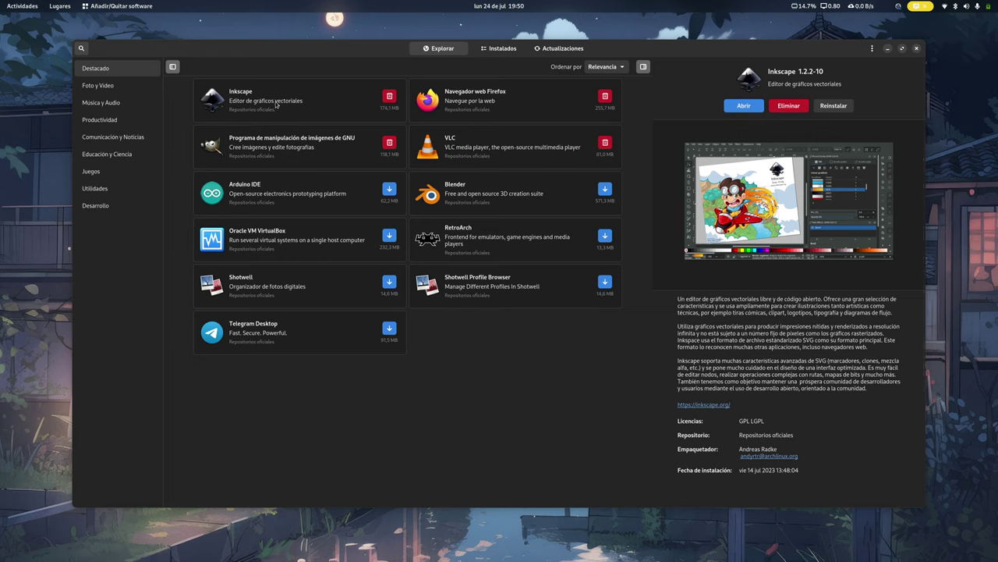
# View the Instalados and Actualizaciones sections with the details pane hidden, return to Explorar, and show the Inkscape details again
pyautogui.click(644, 67)
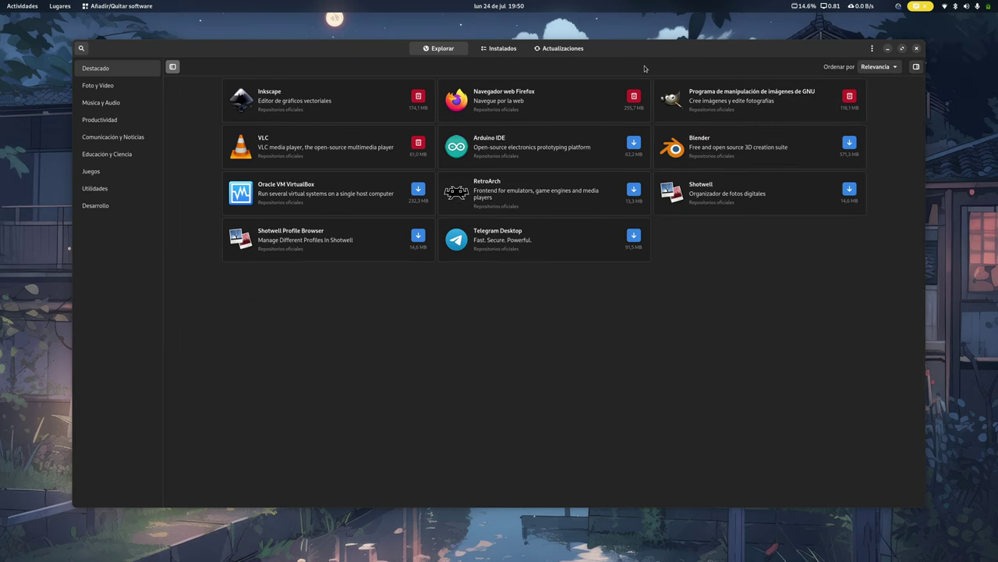
pyautogui.click(503, 49)
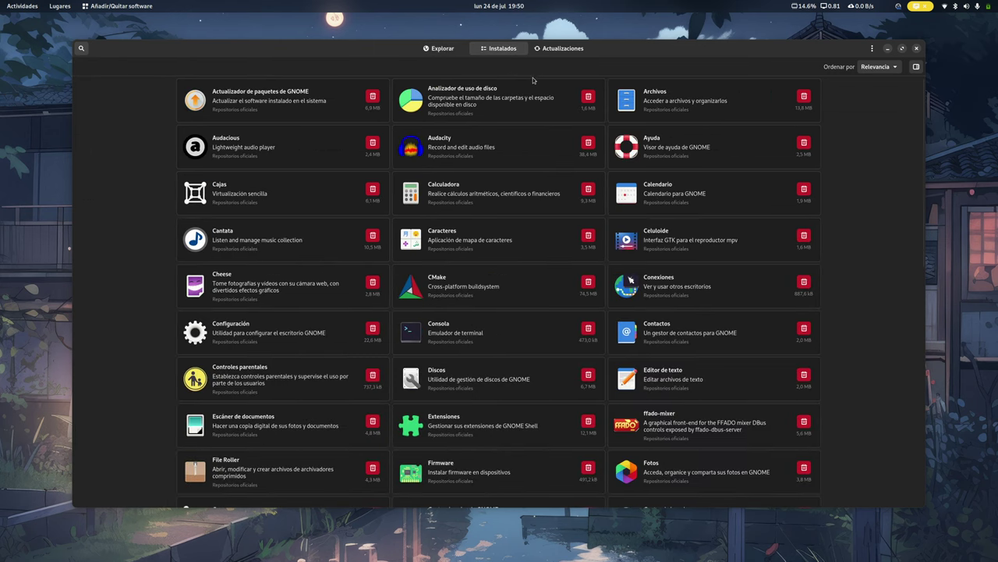
pyautogui.click(562, 50)
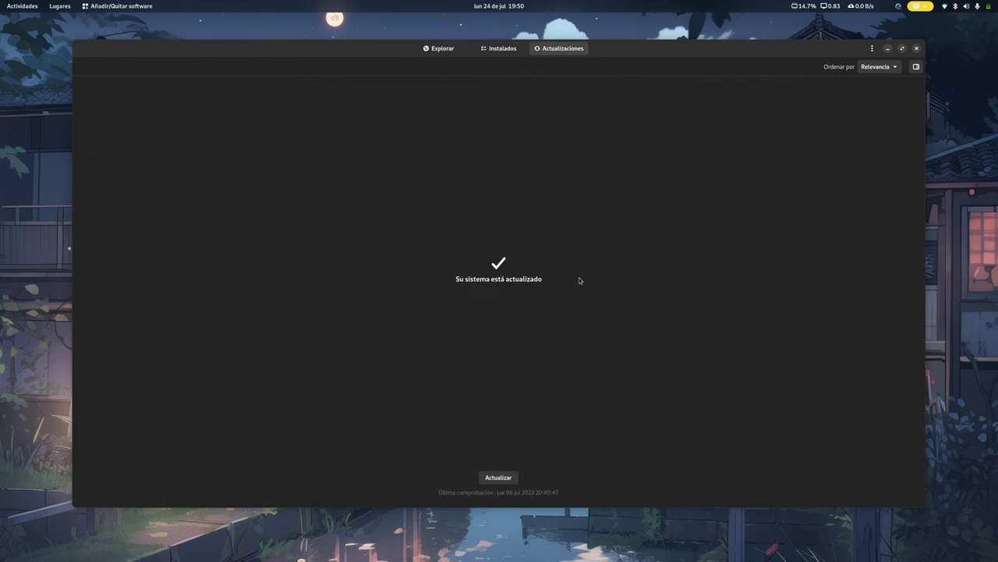
pyautogui.click(503, 48)
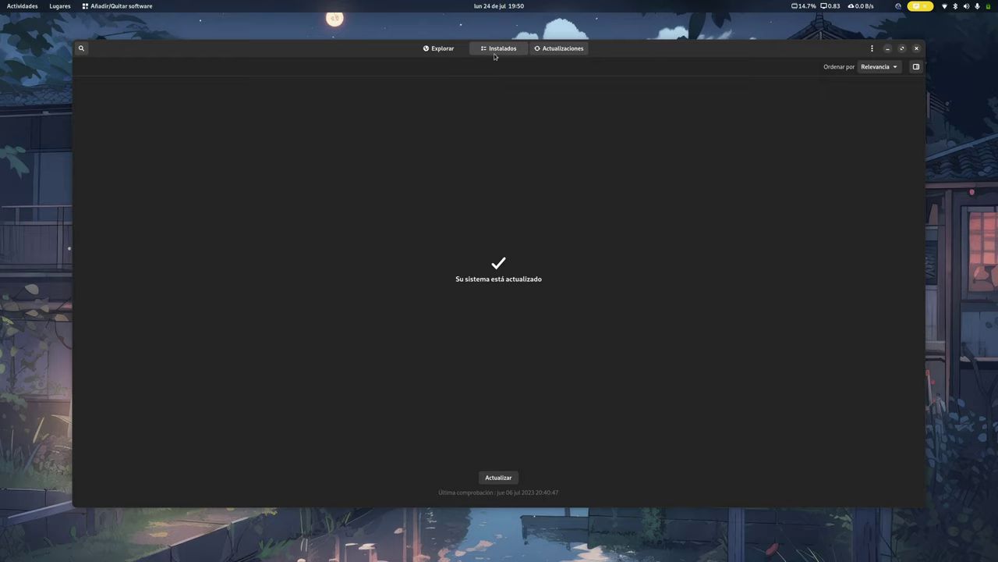
pyautogui.click(439, 49)
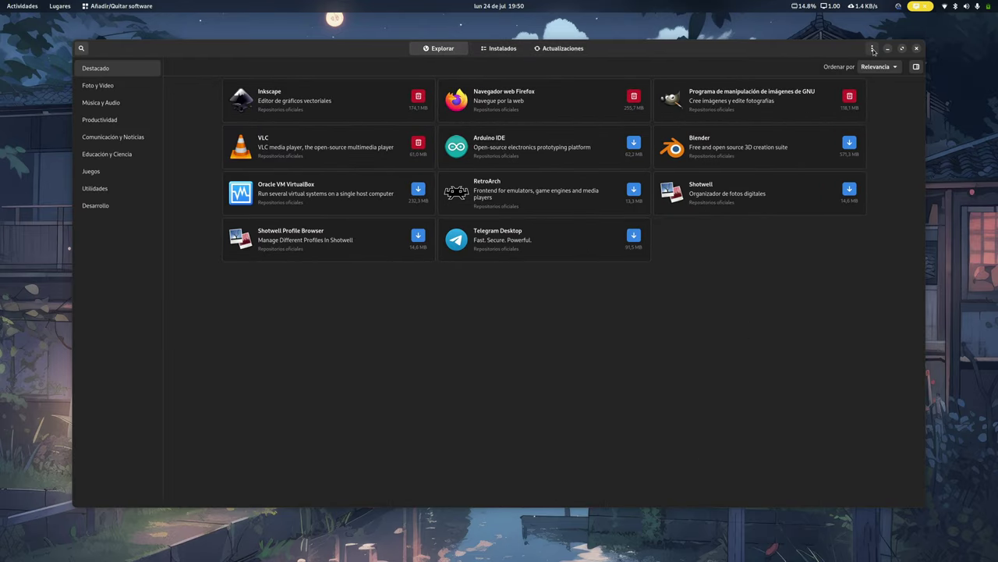
pyautogui.click(917, 67)
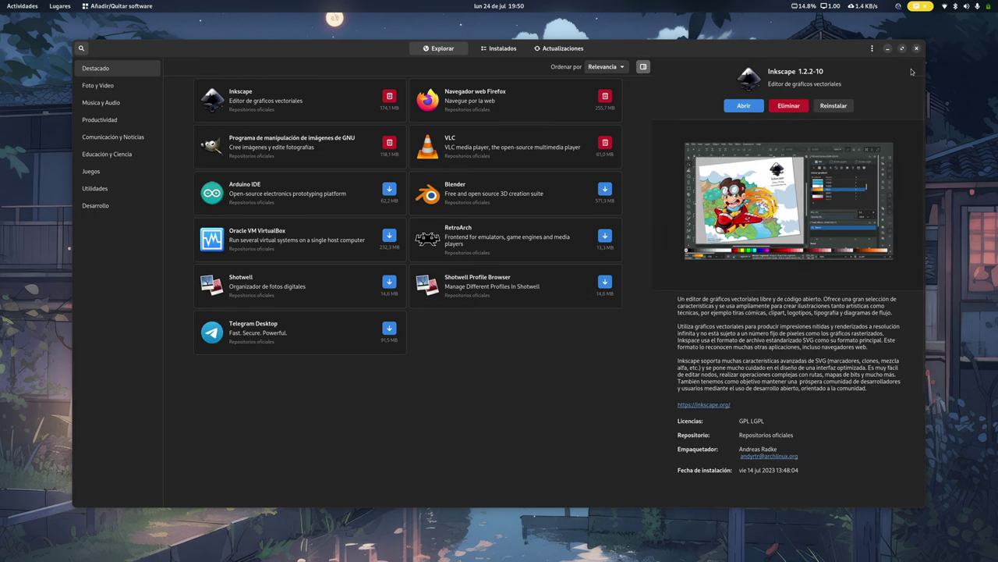
# Toggle Modo software off and on to compare both views, leaving it turned off
pyautogui.click(872, 49)
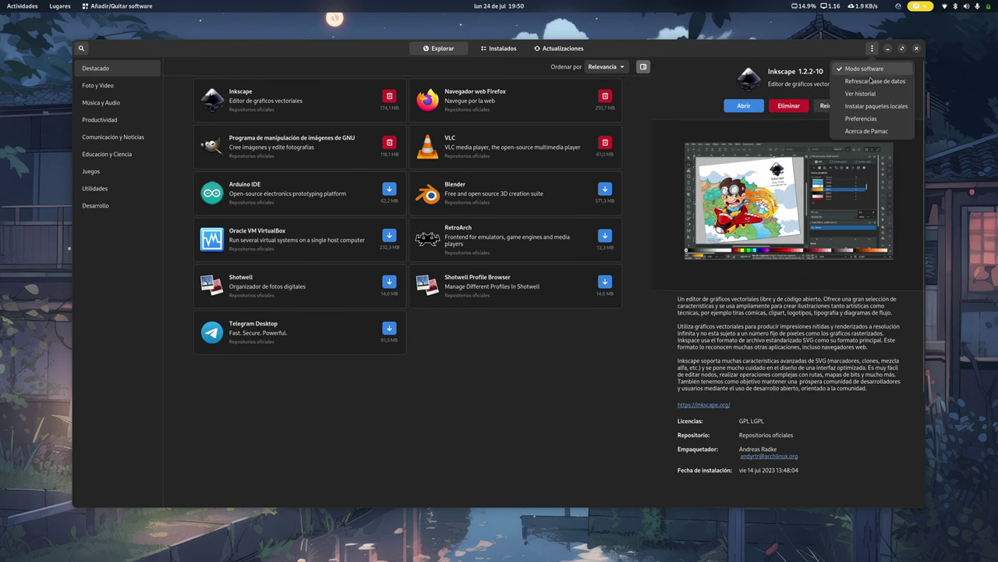
pyautogui.click(876, 72)
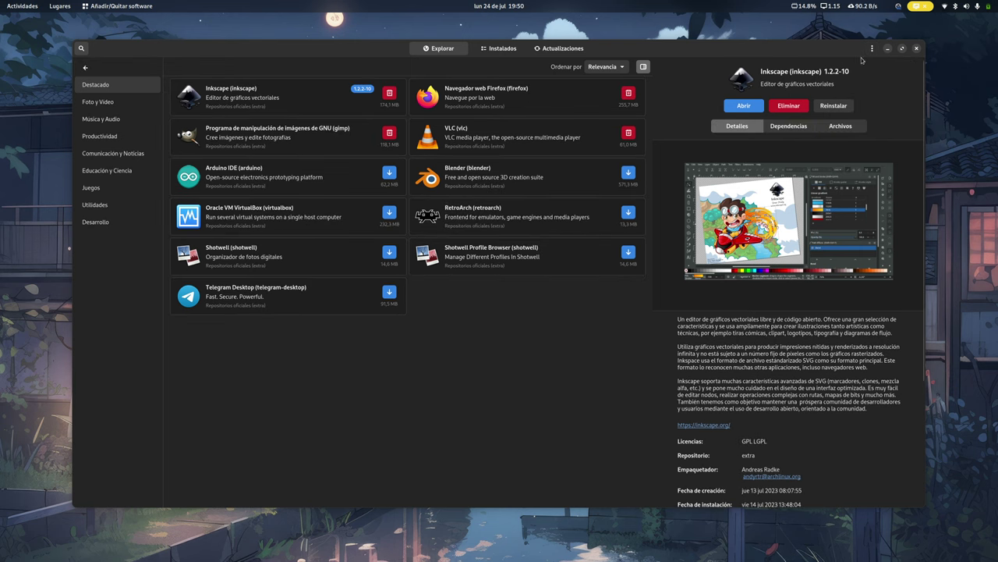
pyautogui.click(872, 48)
pyautogui.click(875, 73)
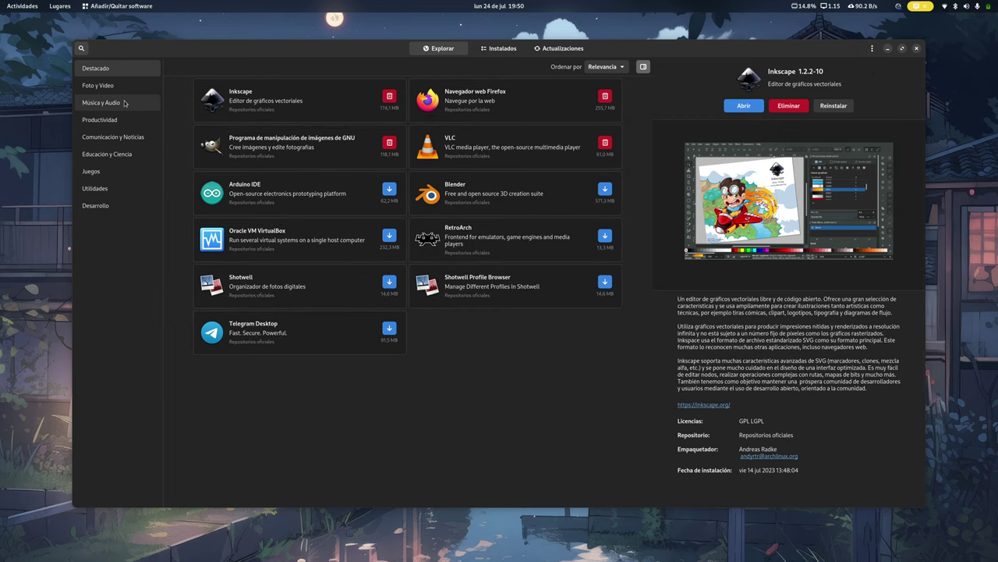
pyautogui.click(872, 49)
pyautogui.click(875, 71)
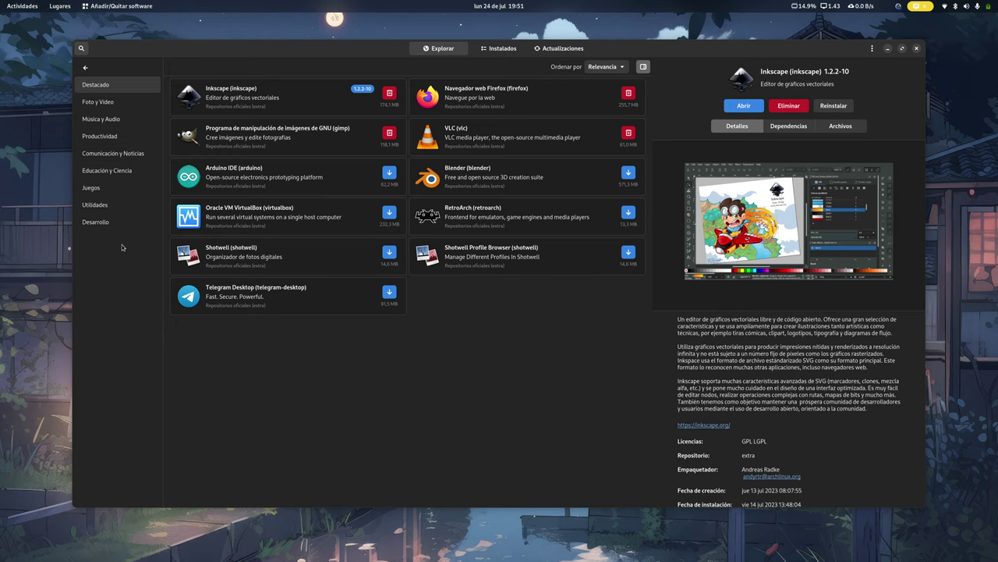
# Hide the package details pane in Destacado and view the sorting options for the package list
pyautogui.click(643, 66)
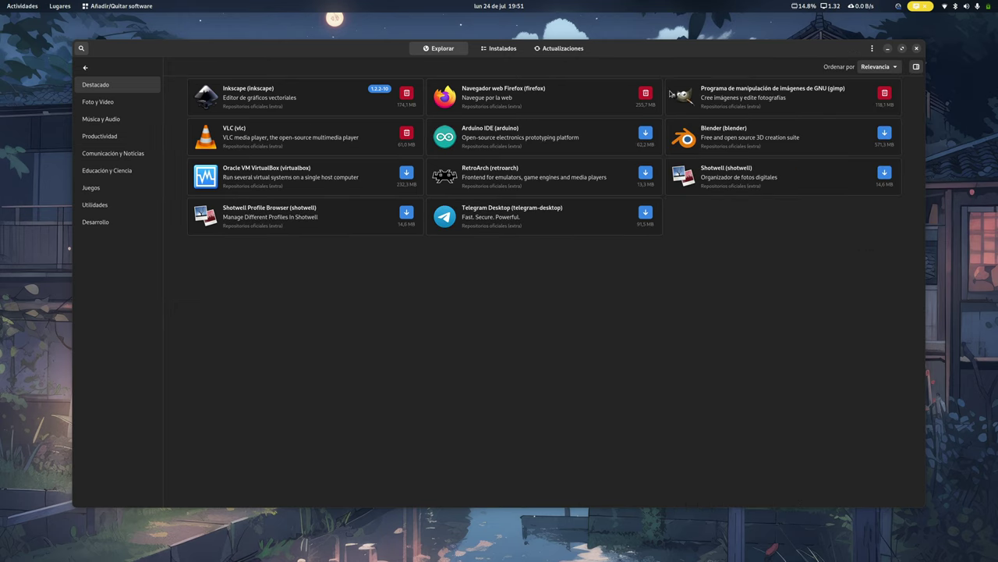
pyautogui.click(878, 67)
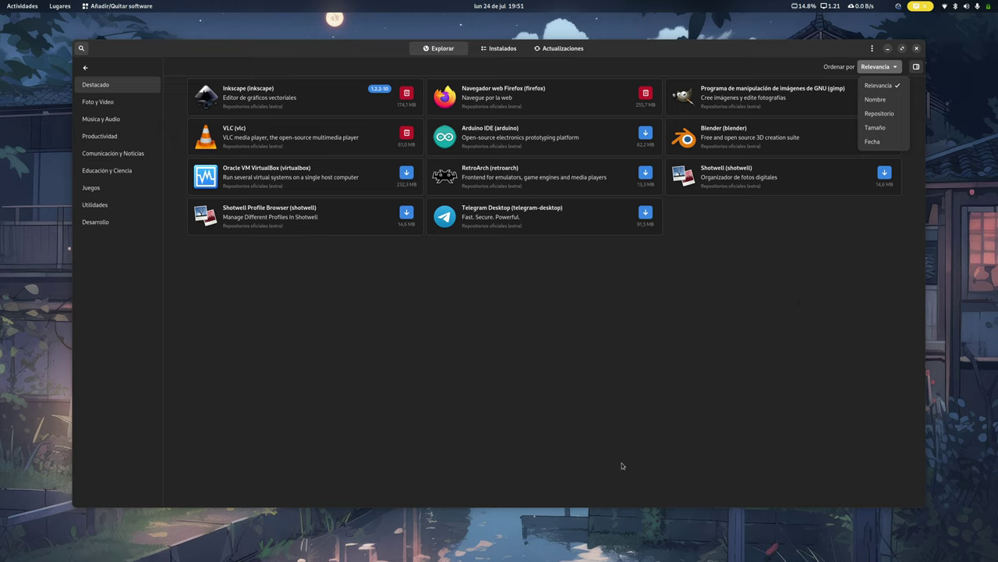
pyautogui.click(636, 429)
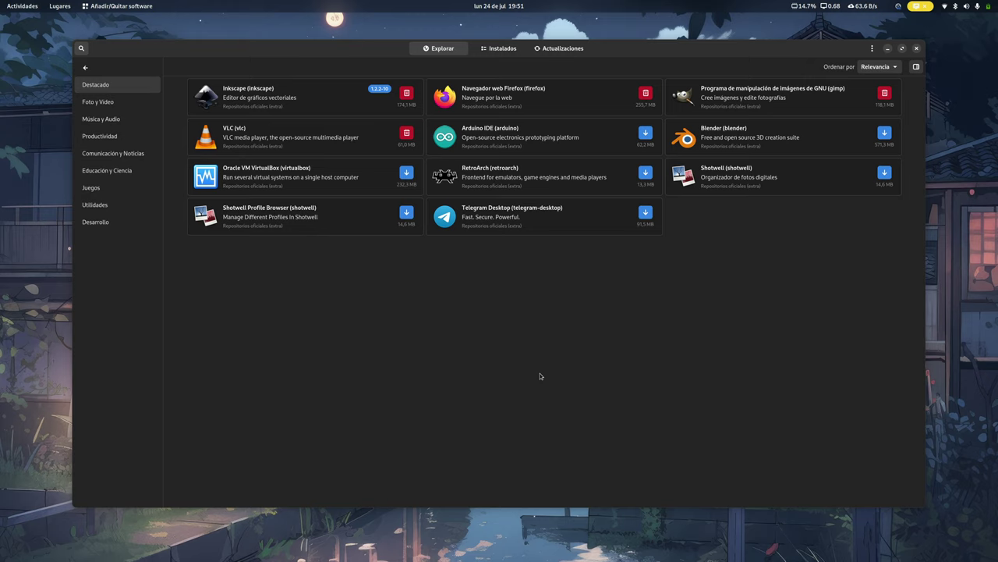
# Close the Pamac window, then switch to GNOME Software and close it as well
pyautogui.click(919, 49)
pyautogui.moveTo(2, 1)
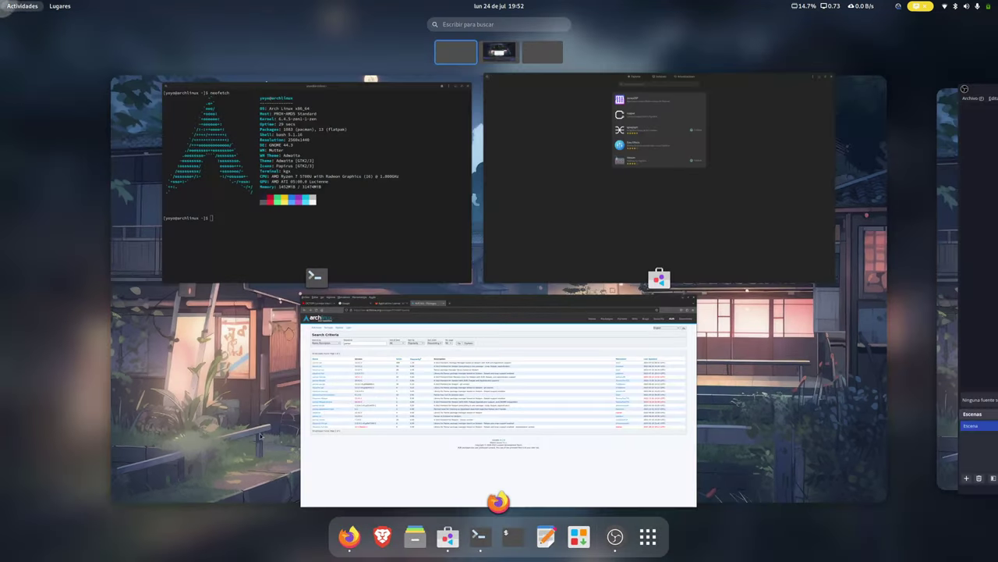
pyautogui.click(448, 536)
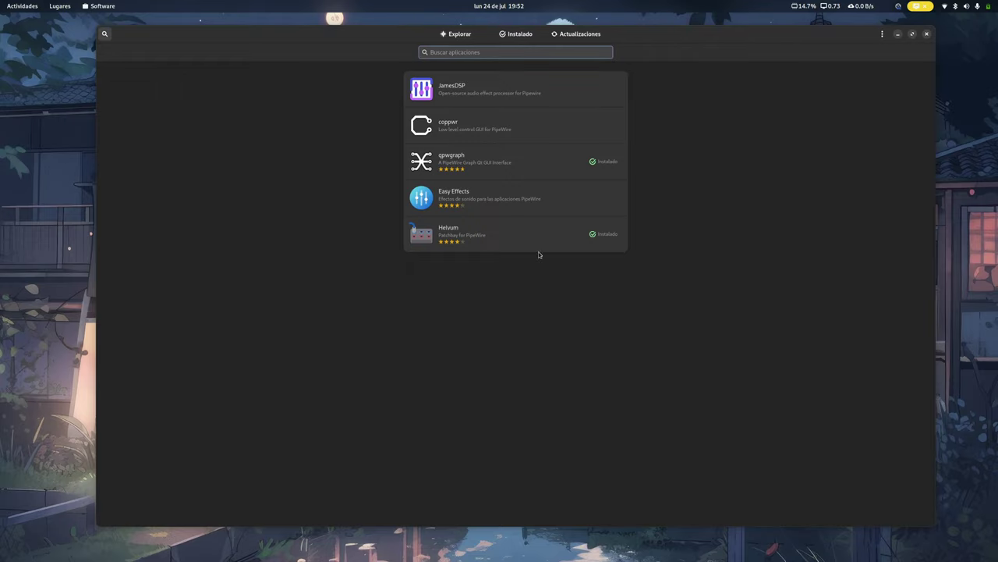
pyautogui.click(928, 35)
# Switch to the terminal showing the neofetch output, and go on to the OBS Studio window on the next workspace
pyautogui.moveTo(2, 1)
pyautogui.click(268, 394)
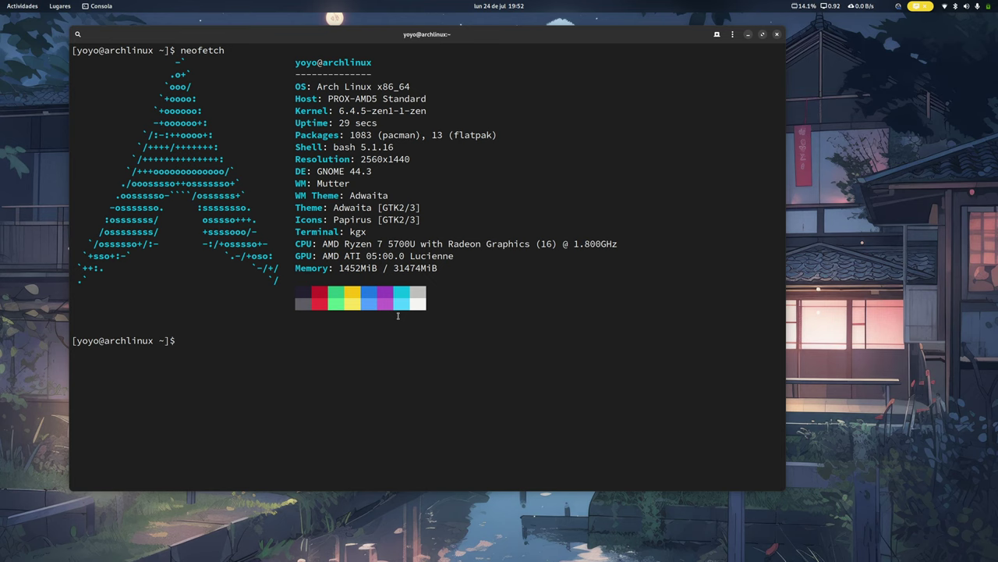
pyautogui.moveTo(1, 1)
pyautogui.click(966, 249)
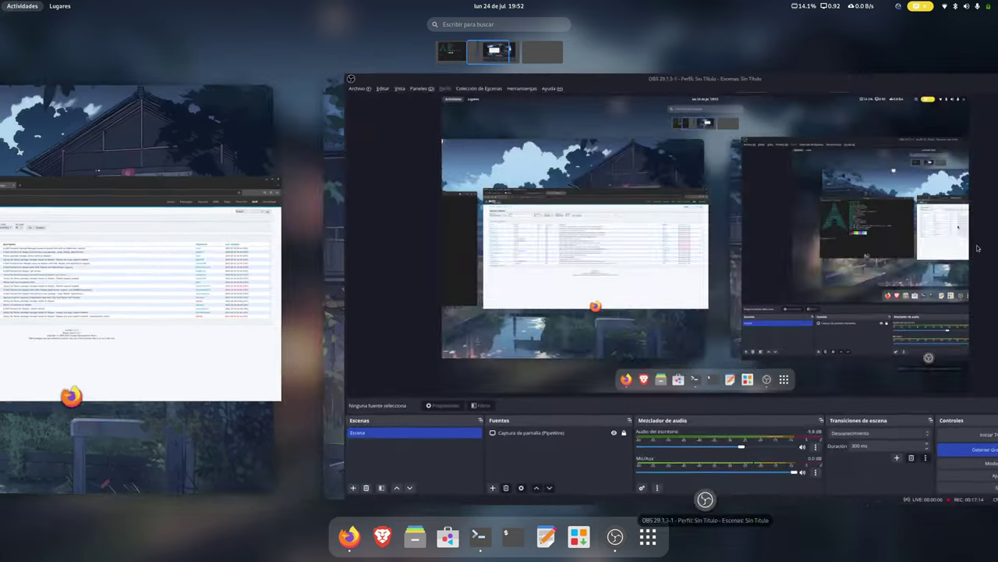
pyautogui.click(667, 242)
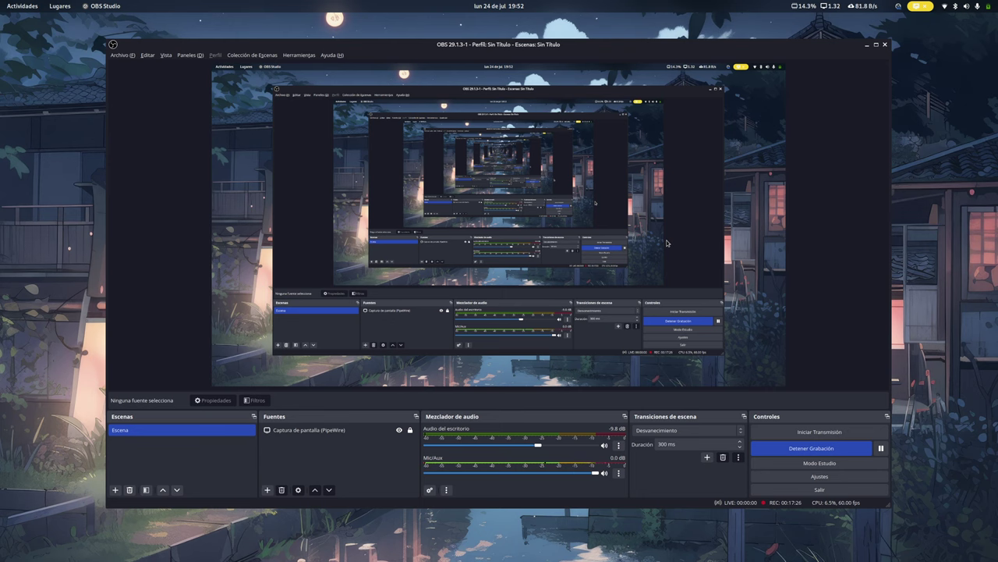
# Reopen Pamac with the package details pane hidden, and bring up the overview of open windows
pyautogui.press('super')
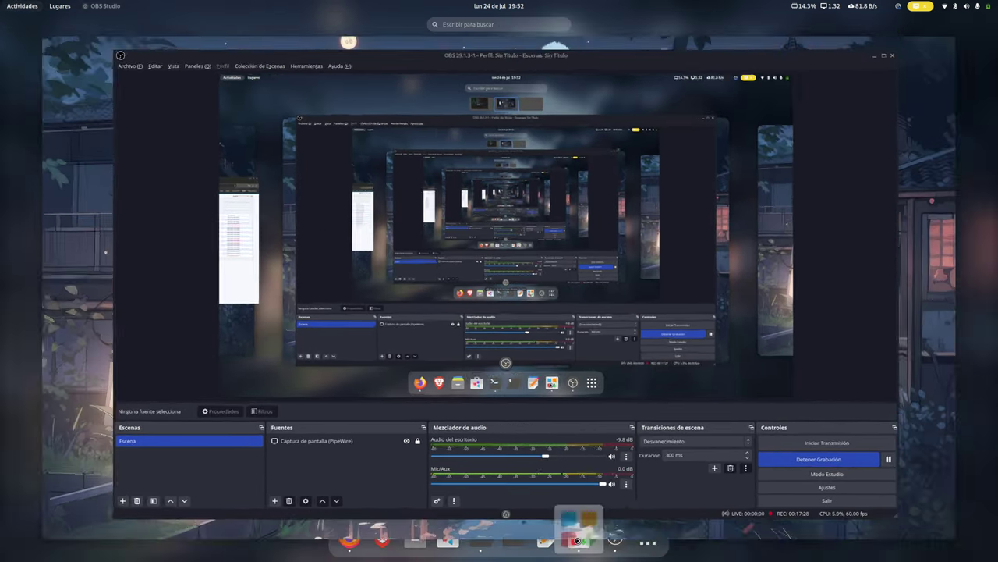
pyautogui.click(578, 538)
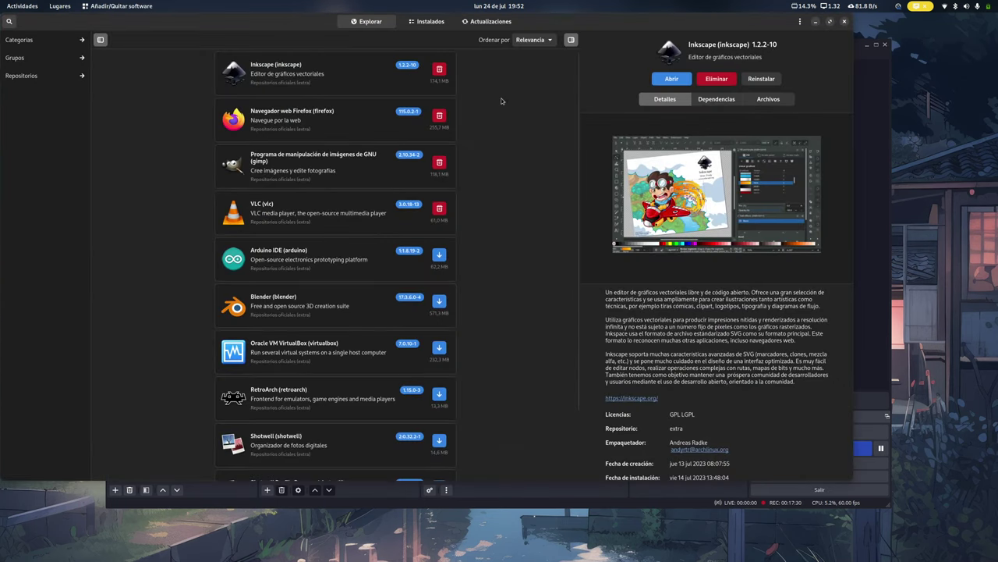
pyautogui.click(664, 52)
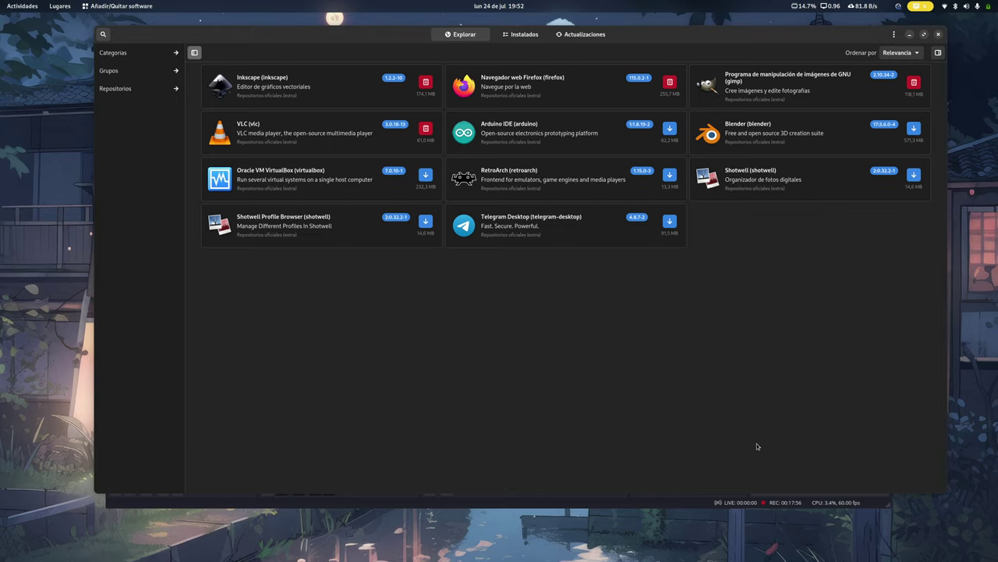
pyautogui.press('super')
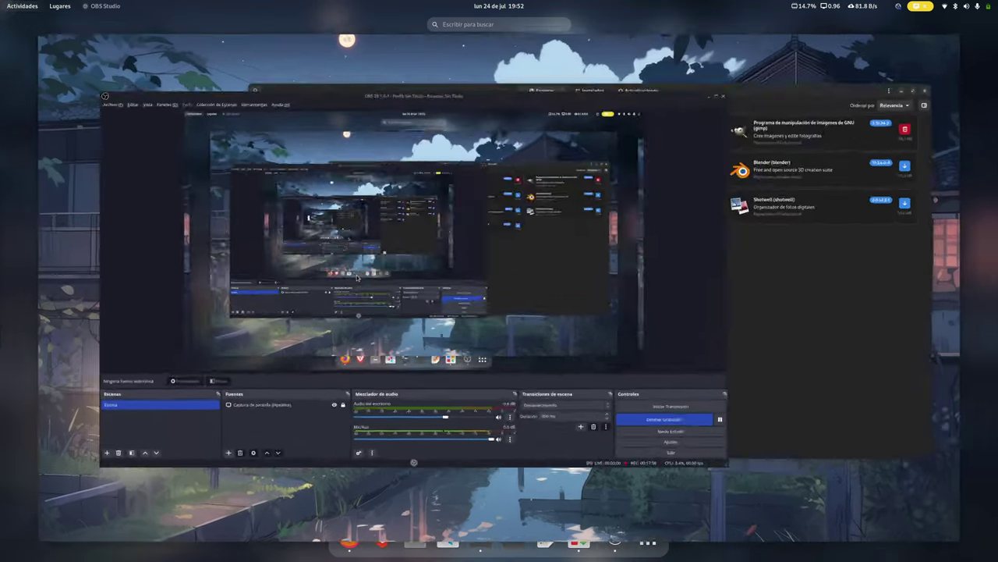